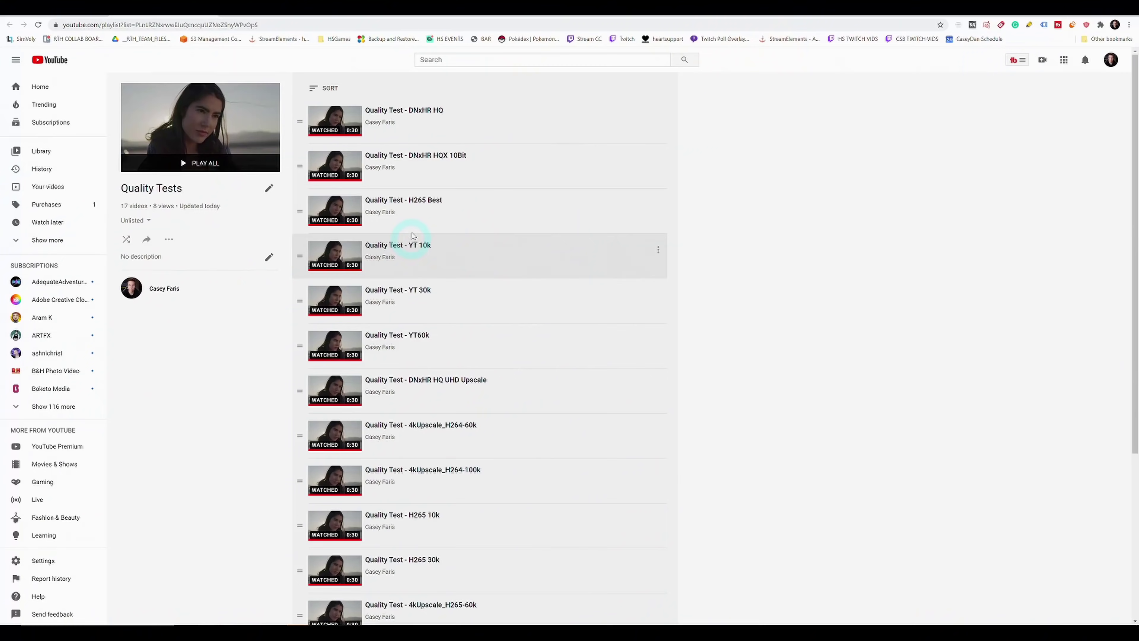
# Step: Look through the Quality Tests playlist on YouTube, open a test video, and skip ahead to the 60p-4K-h265-50k test
pyautogui.scroll(-3, 475, 222)
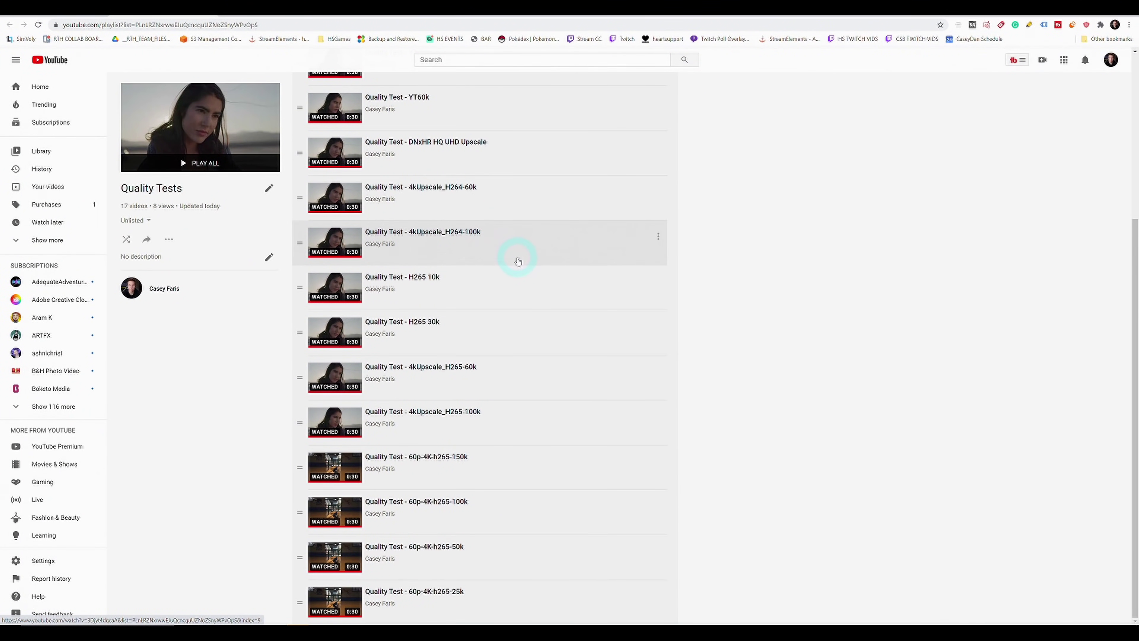
pyautogui.scroll(5, 583, 393)
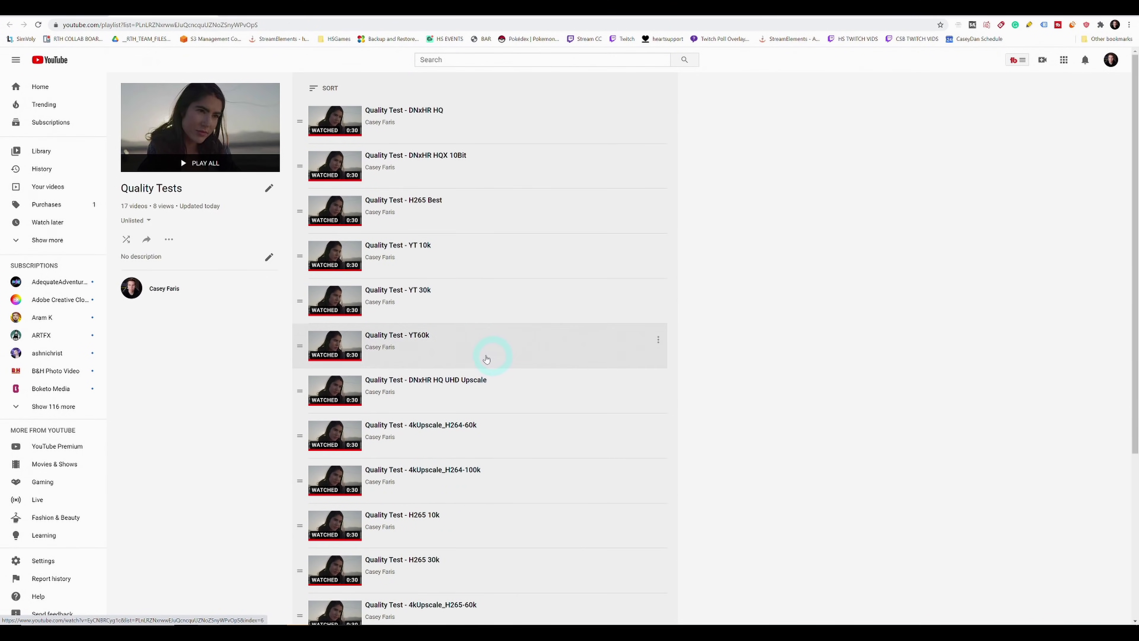
pyautogui.click(435, 349)
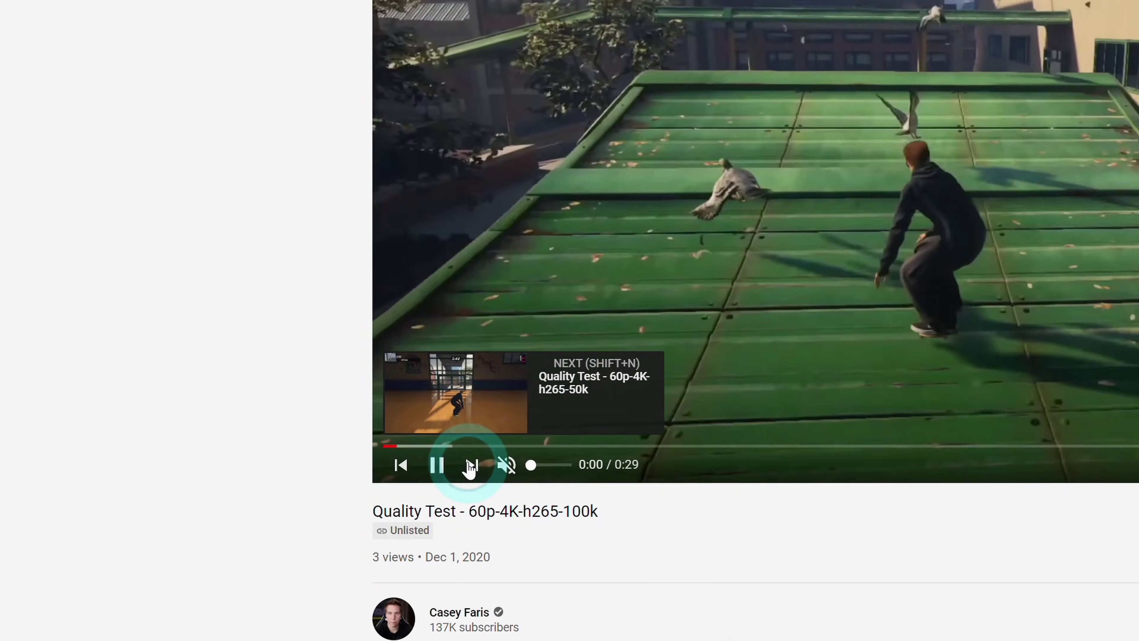
pyautogui.click(468, 466)
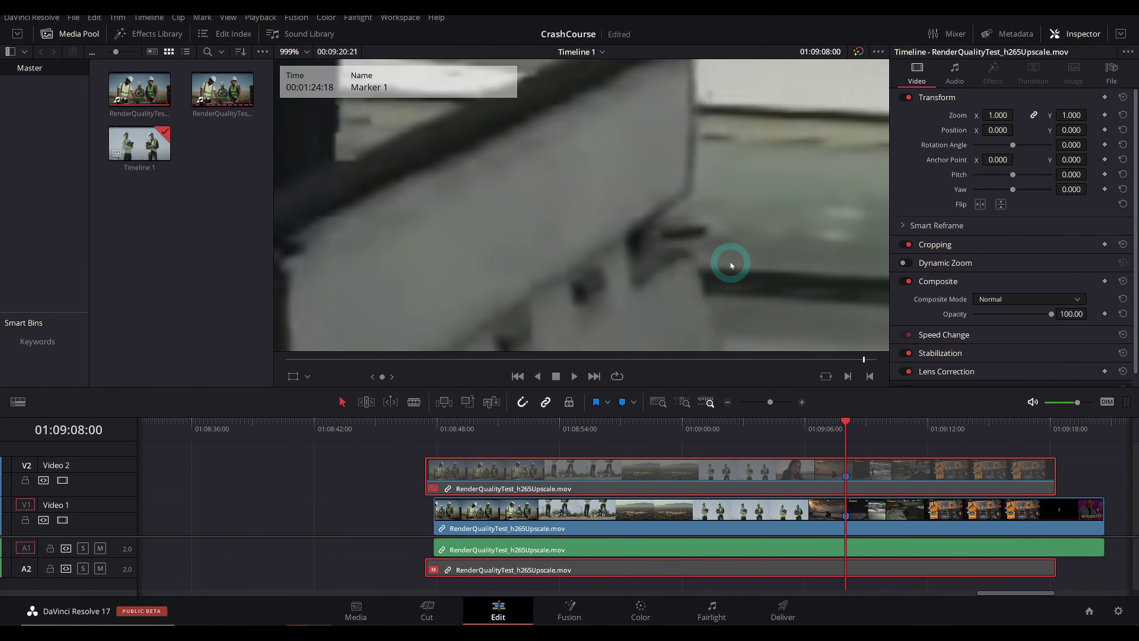
# Step: Switch to DaVinci Resolve and toggle the Video 2 RenderQualityTest_h265Upscale.mov clip to compare it with the Video 1 clip
pyautogui.press('d')
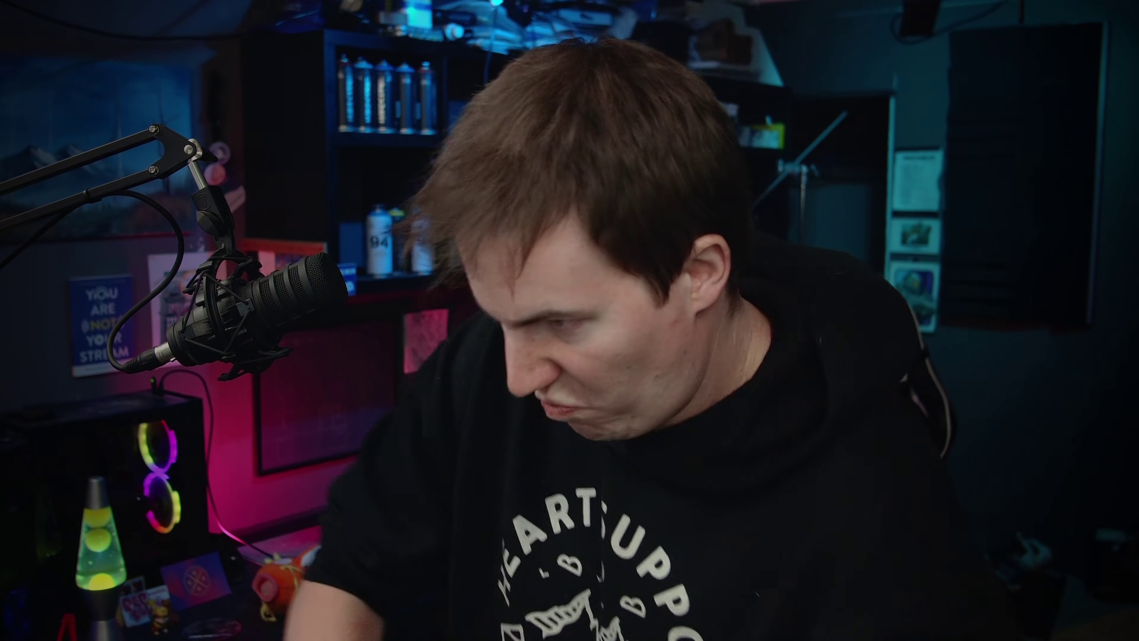
# Step: Review the source footage, examining fine detail in Lady_sunset.mov, the DJI Inspire aerial clip and the 2020-09-17 gameplay recordings
pyautogui.click(575, 448)
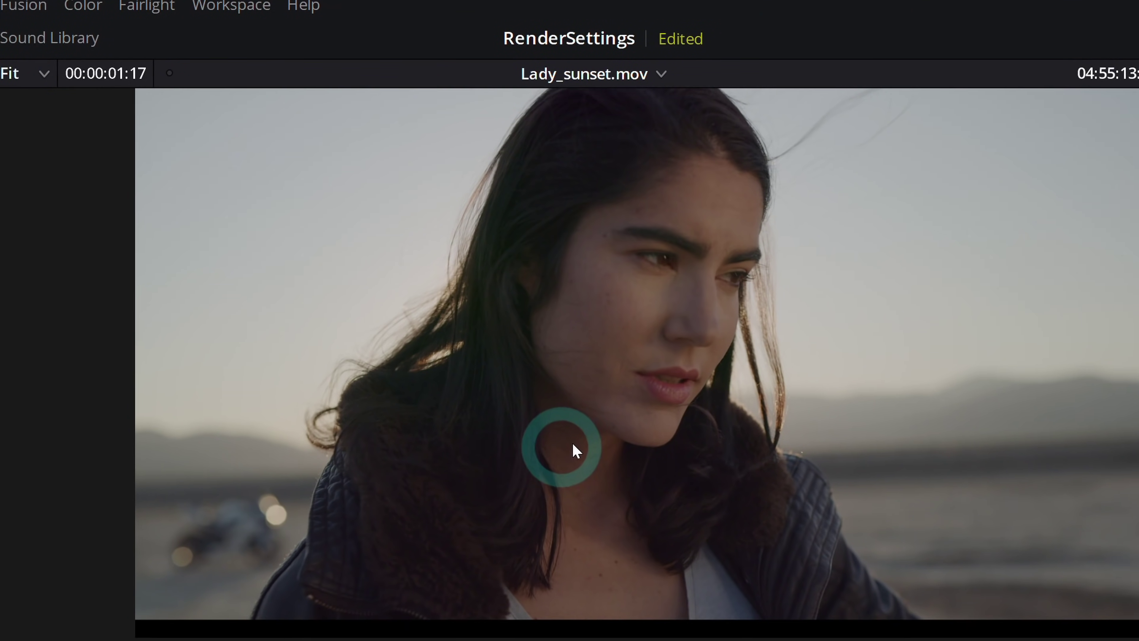
pyautogui.moveTo(575, 449); pyautogui.dragTo(501, 451)
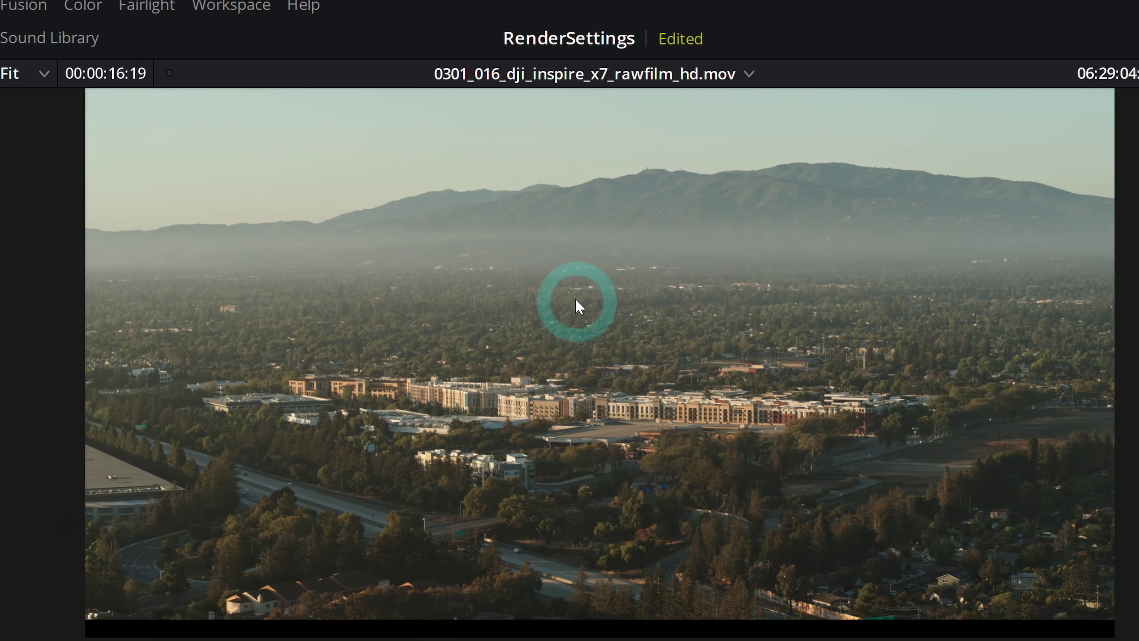
pyautogui.scroll(5, 575, 298)
pyautogui.moveTo(545, 206); pyautogui.dragTo(601, 590)
pyautogui.scroll(1, 601, 590)
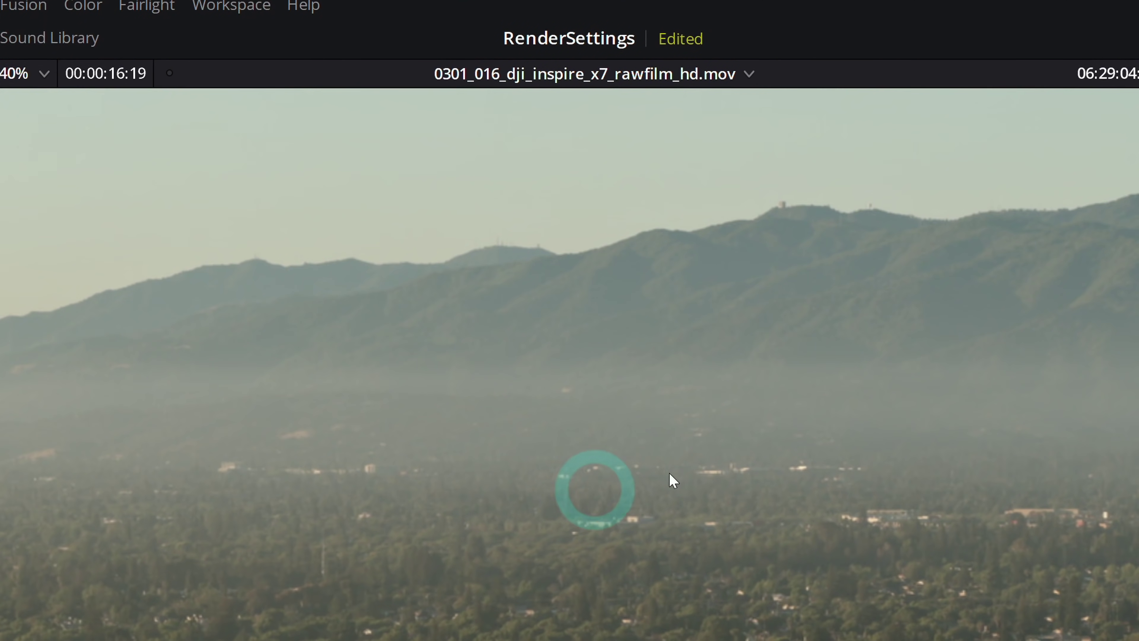
pyautogui.moveTo(592, 489); pyautogui.dragTo(668, 407)
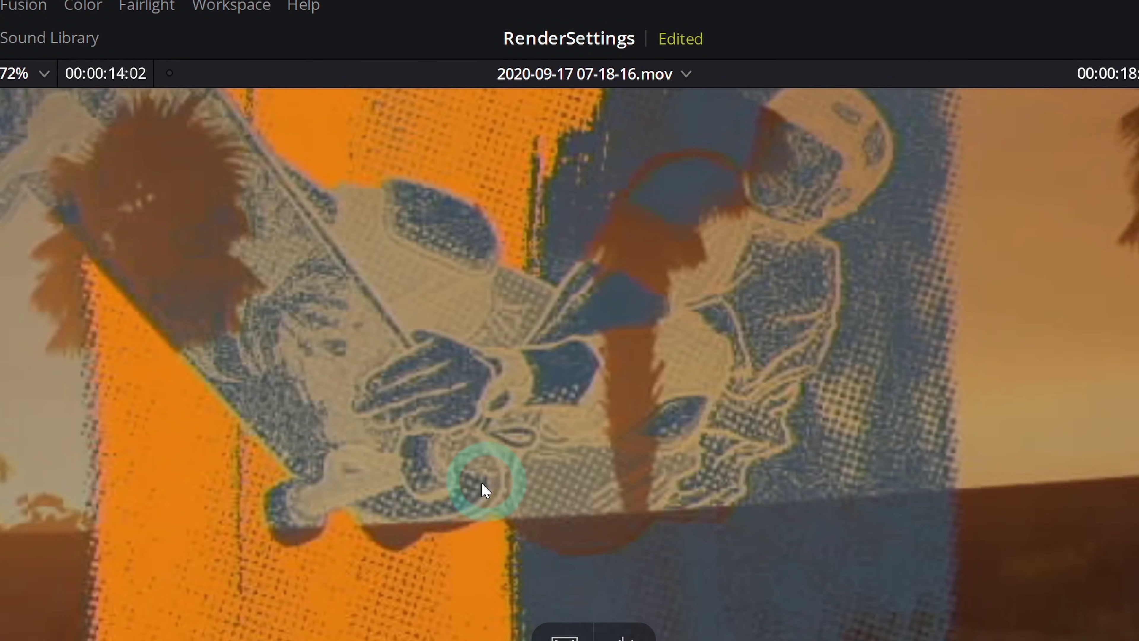
pyautogui.scroll(2, 628, 301)
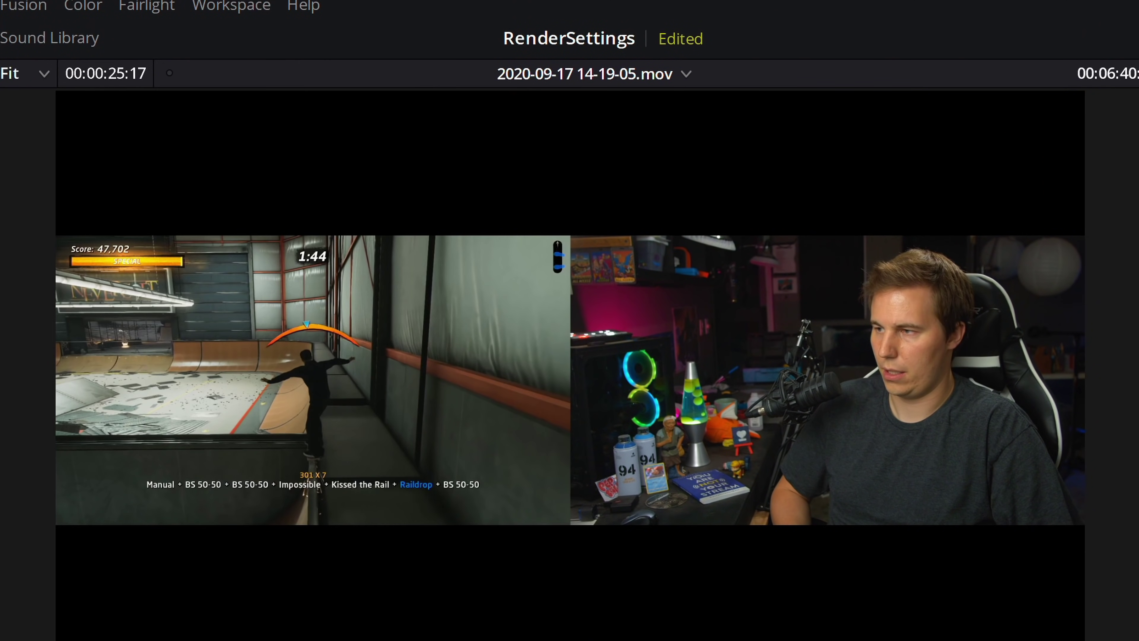
pyautogui.click(987, 480)
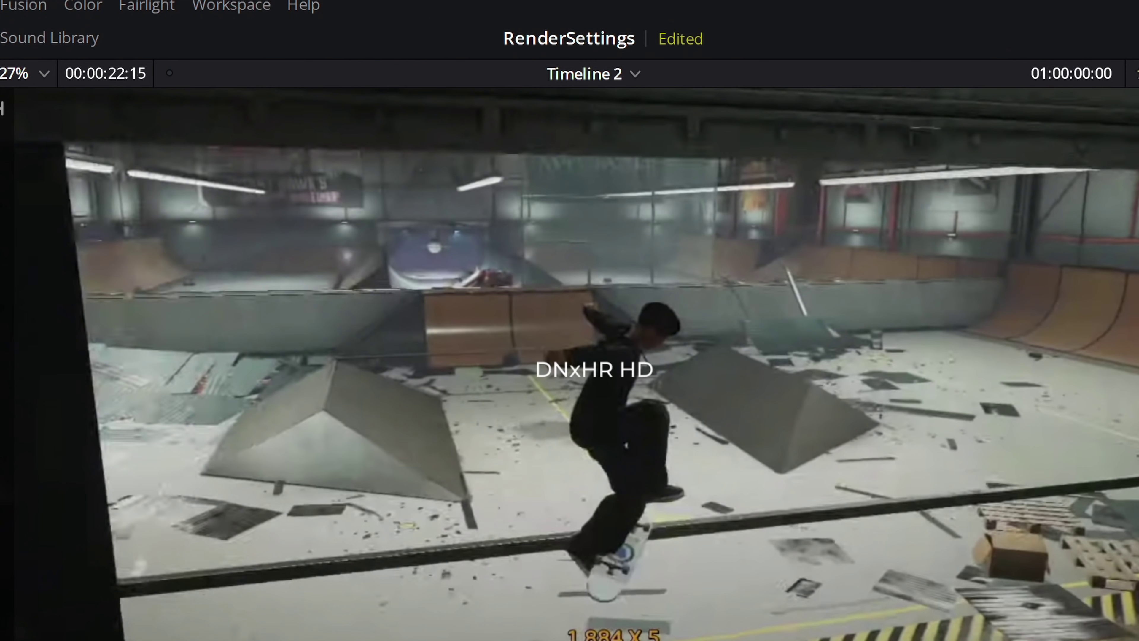
# Step: Examine the compression detail around the skater in the DNxHR HD frame of Timeline 2
pyautogui.scroll(3, 708, 395)
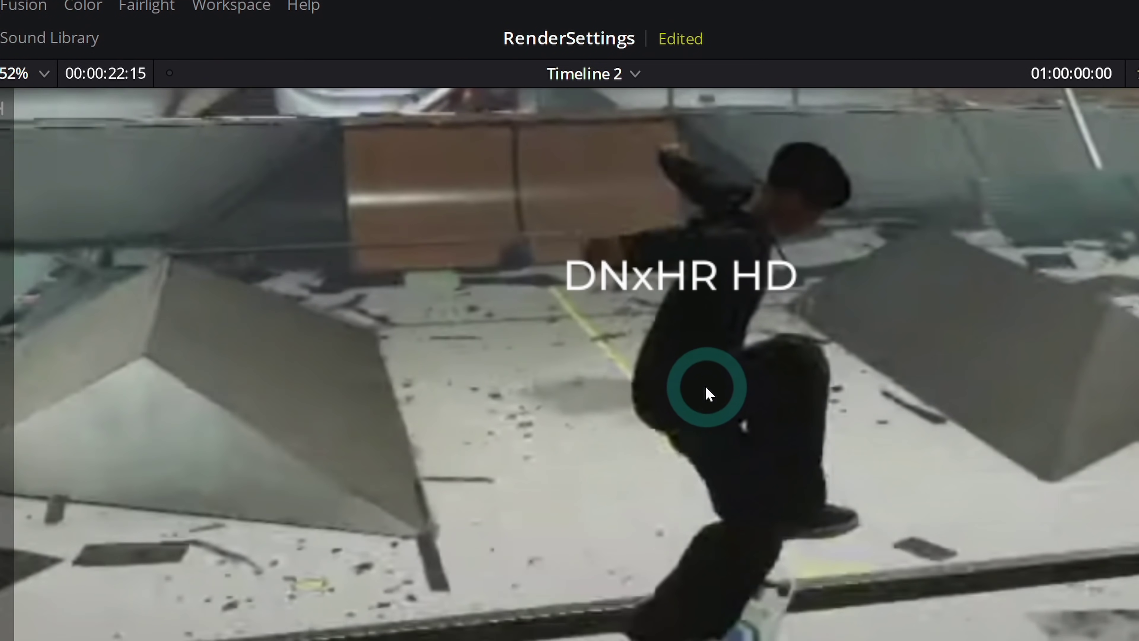
pyautogui.moveTo(707, 394); pyautogui.dragTo(674, 440)
pyautogui.click(556, 498)
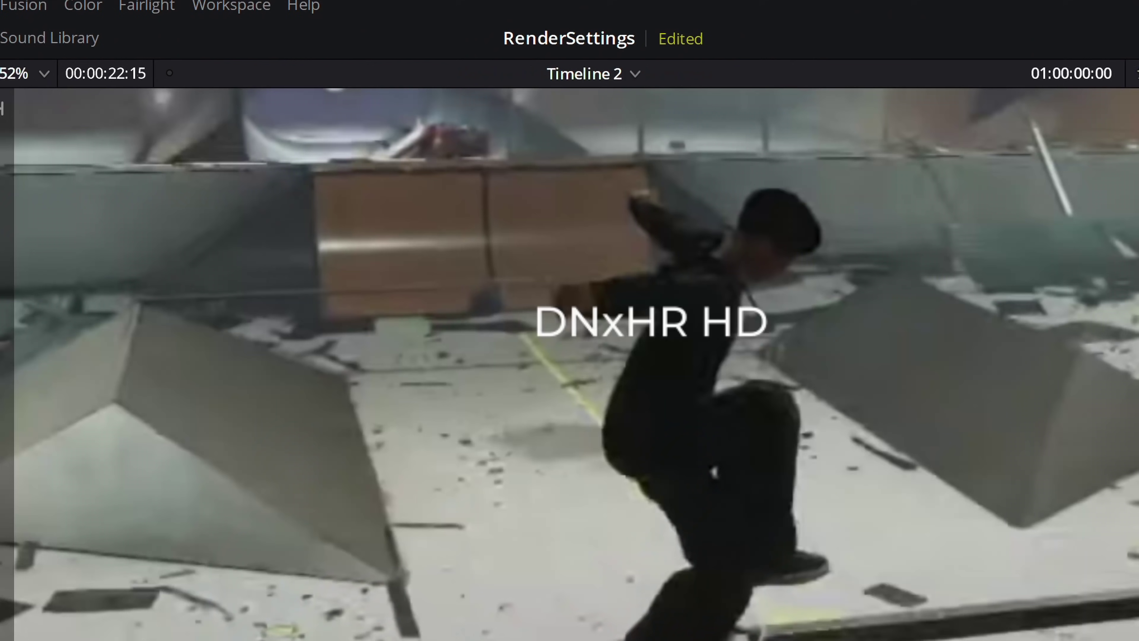
pyautogui.moveTo(626, 355); pyautogui.dragTo(582, 388)
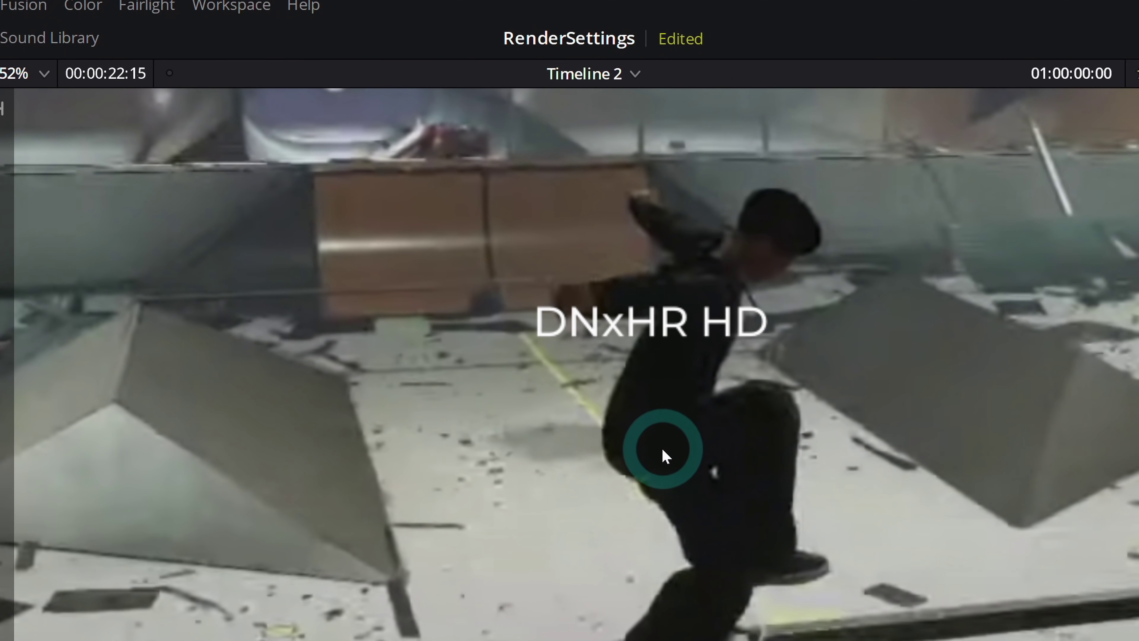
pyautogui.scroll(-5, 664, 454)
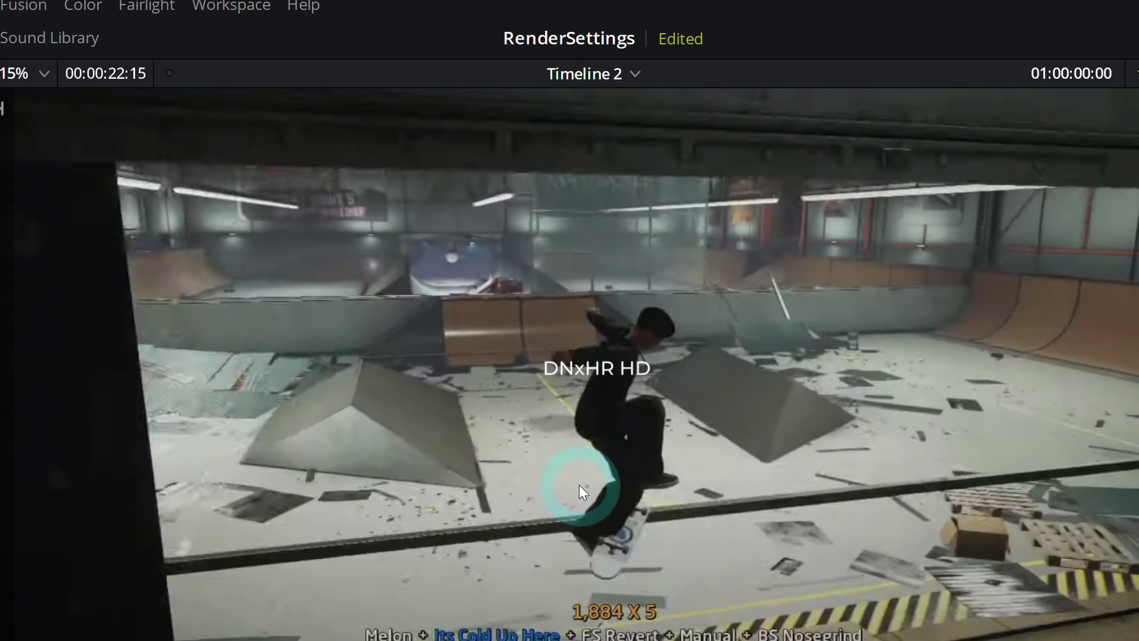
pyautogui.scroll(2, 641, 518)
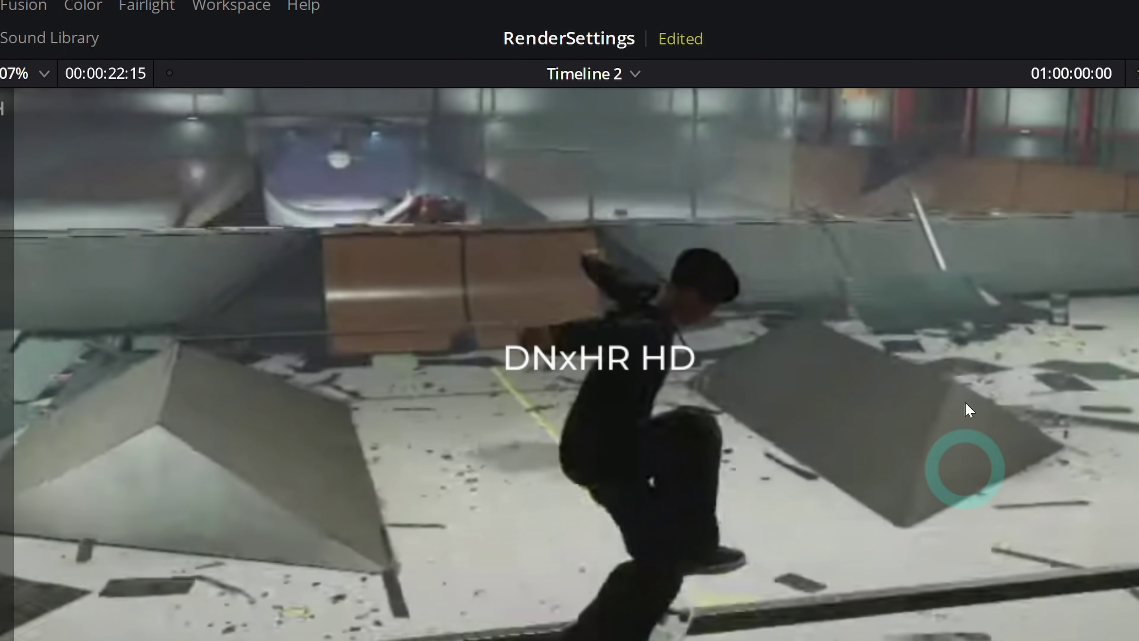
# Step: Compare the DNxHR HD frame with the h.264 60mbps HD frame up close around the skater and ramps
pyautogui.scroll(2, 830, 485)
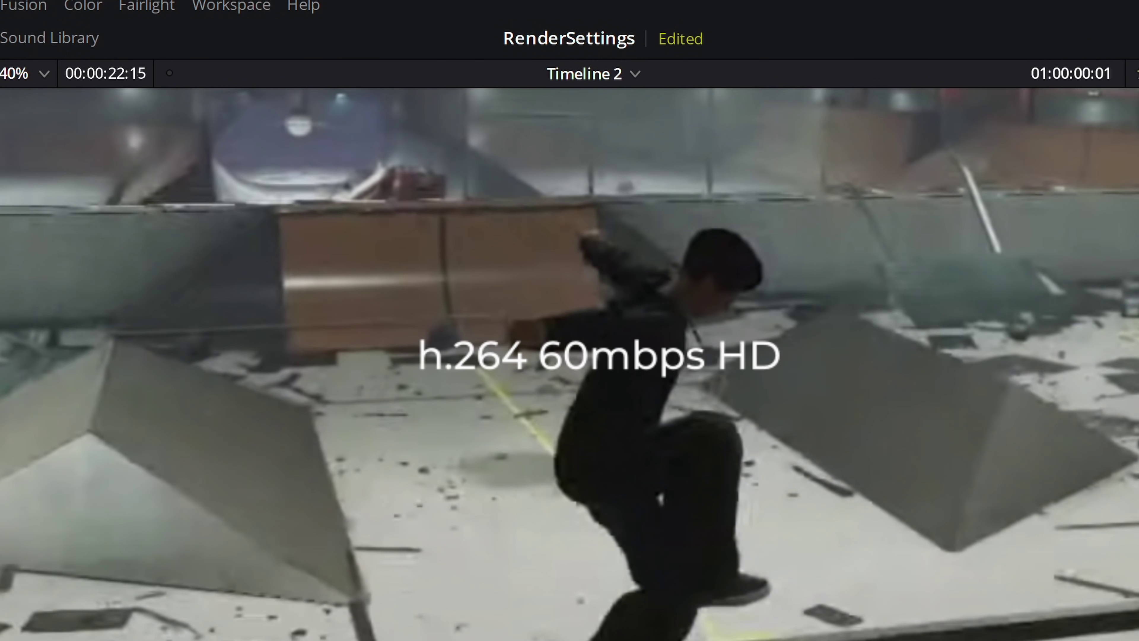
pyautogui.scroll(2, 363, 449)
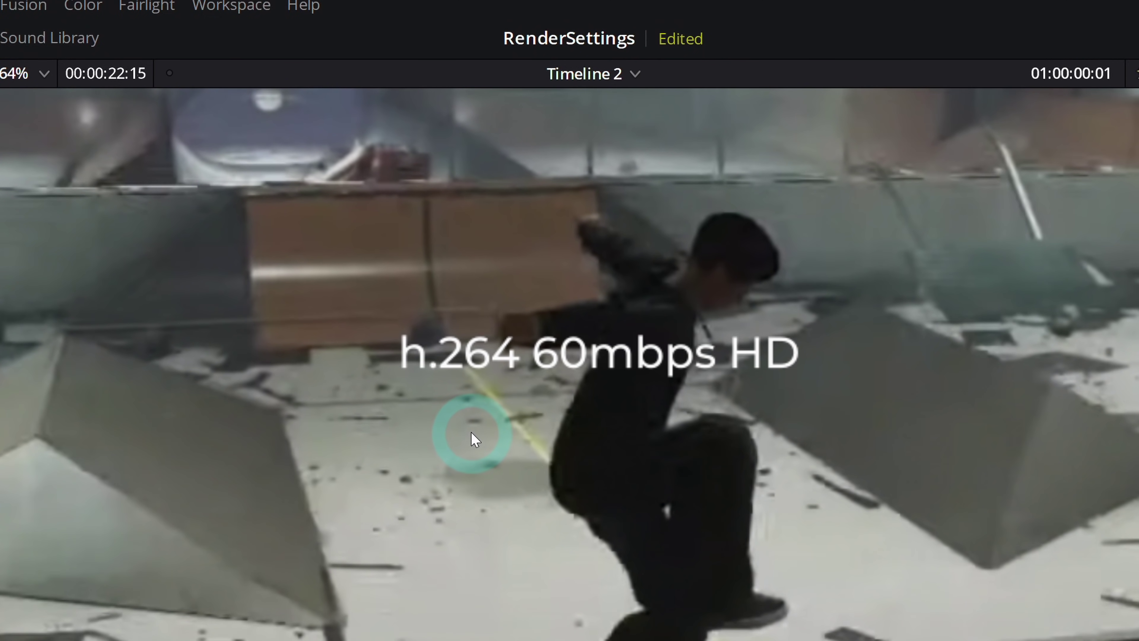
pyautogui.hscroll(-2, 717, 408)
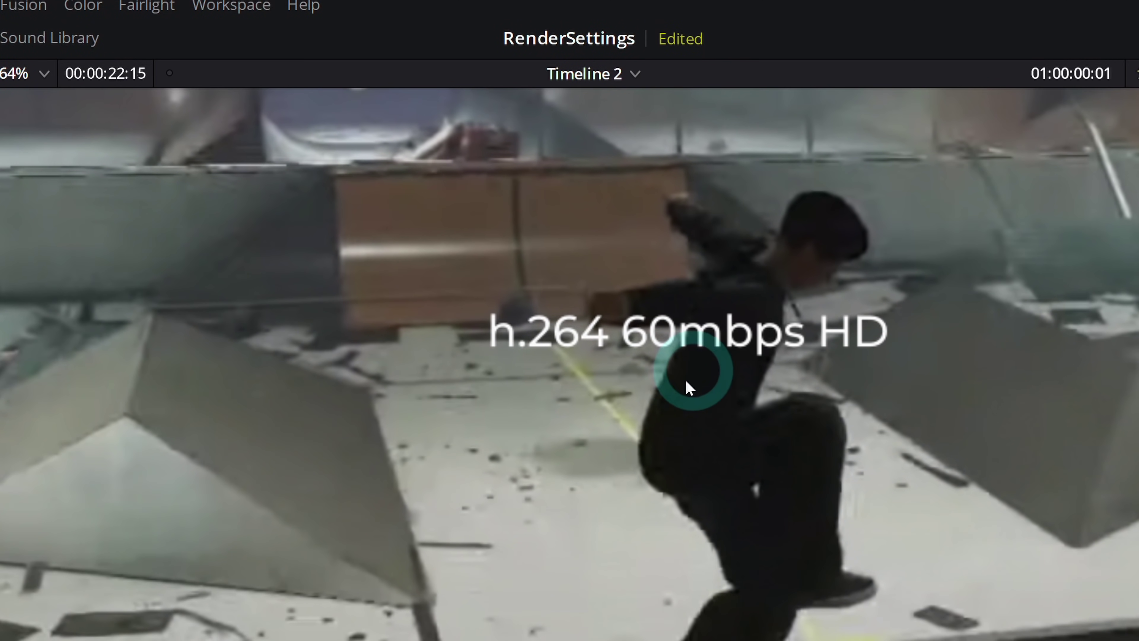
pyautogui.scroll(2, 682, 505)
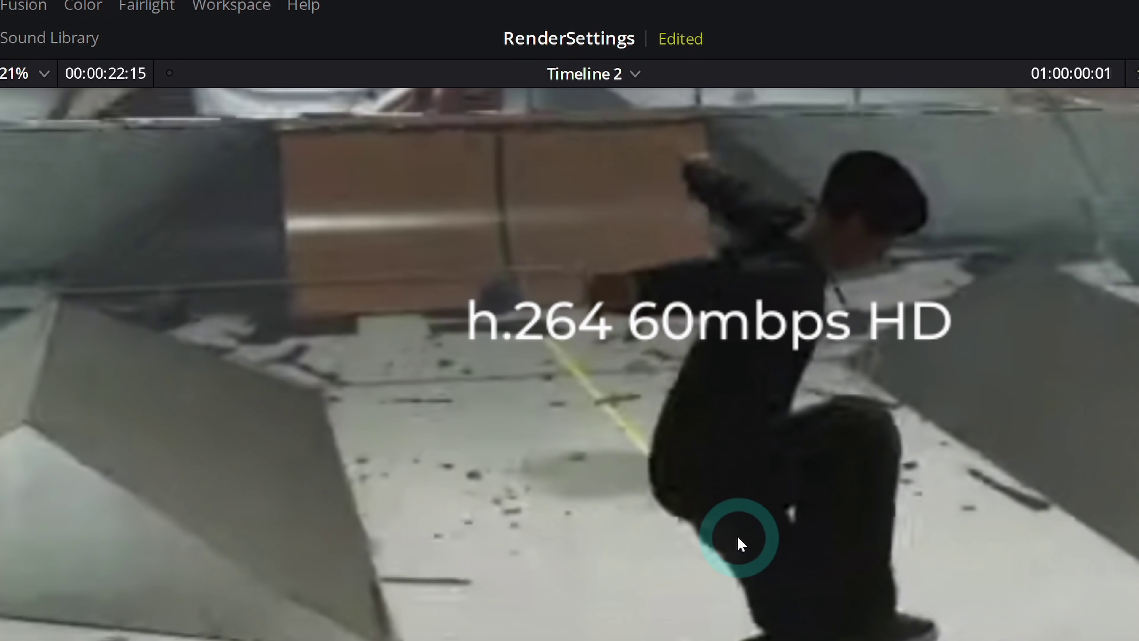
pyautogui.press('Left')
pyautogui.press('Right')
pyautogui.press('Left')
pyautogui.press('Right')
pyautogui.press('Left')
pyautogui.press('Right')
pyautogui.press('Left')
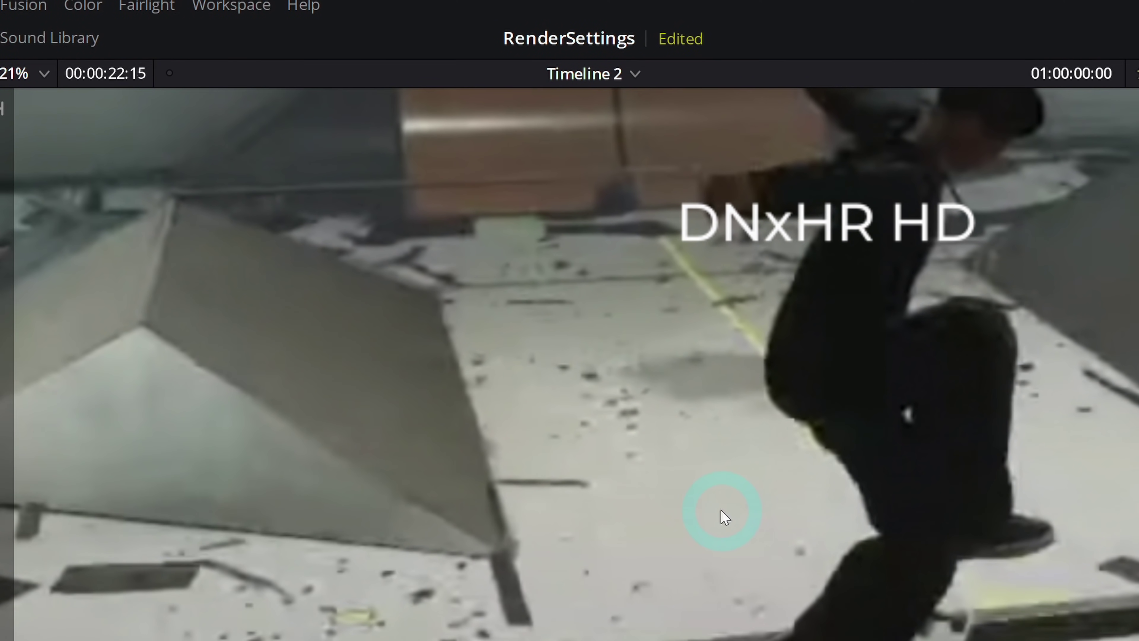
pyautogui.press('Right')
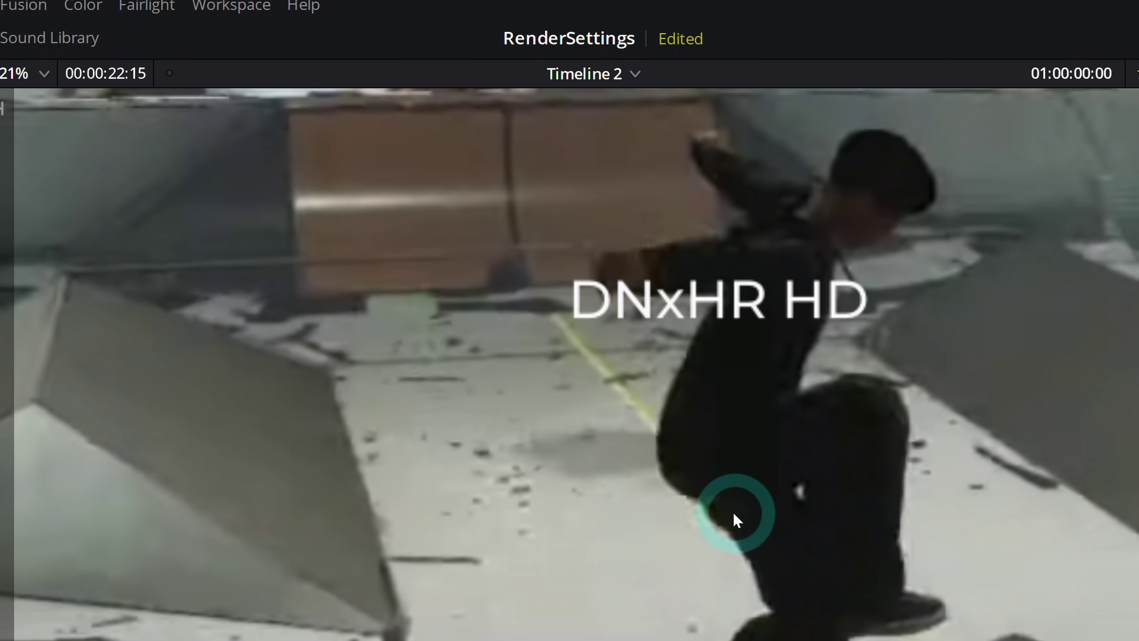
pyautogui.press('Right')
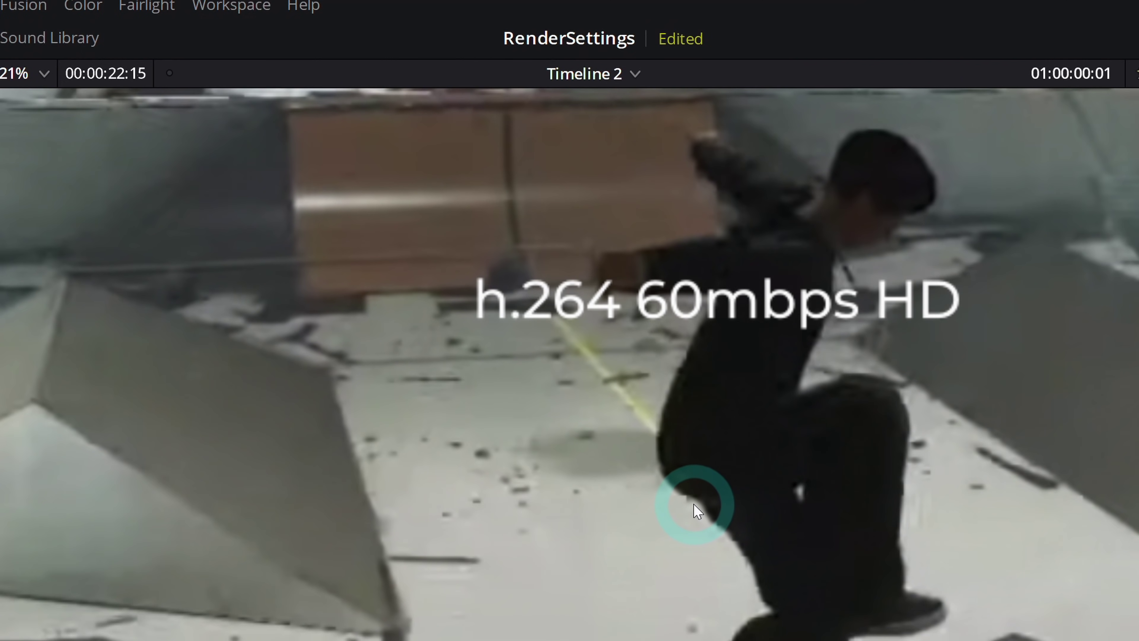
# Step: Compare the DNxHR HD frame at the timeline start with the DNxHR UHD Upscale frame
pyautogui.press('Right')
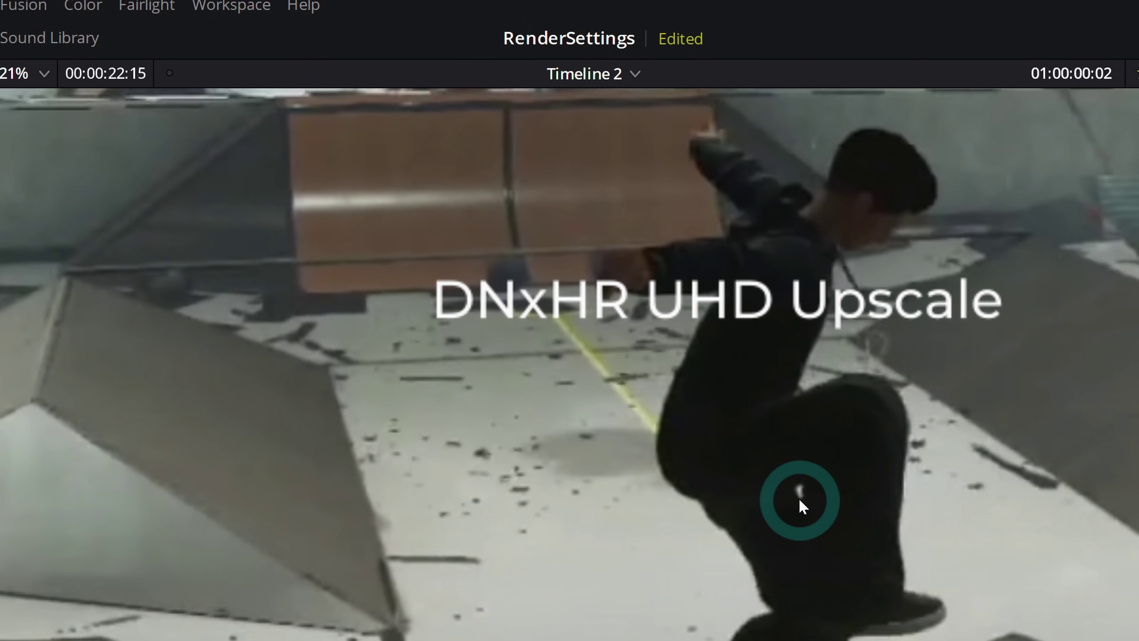
pyautogui.press('Home')
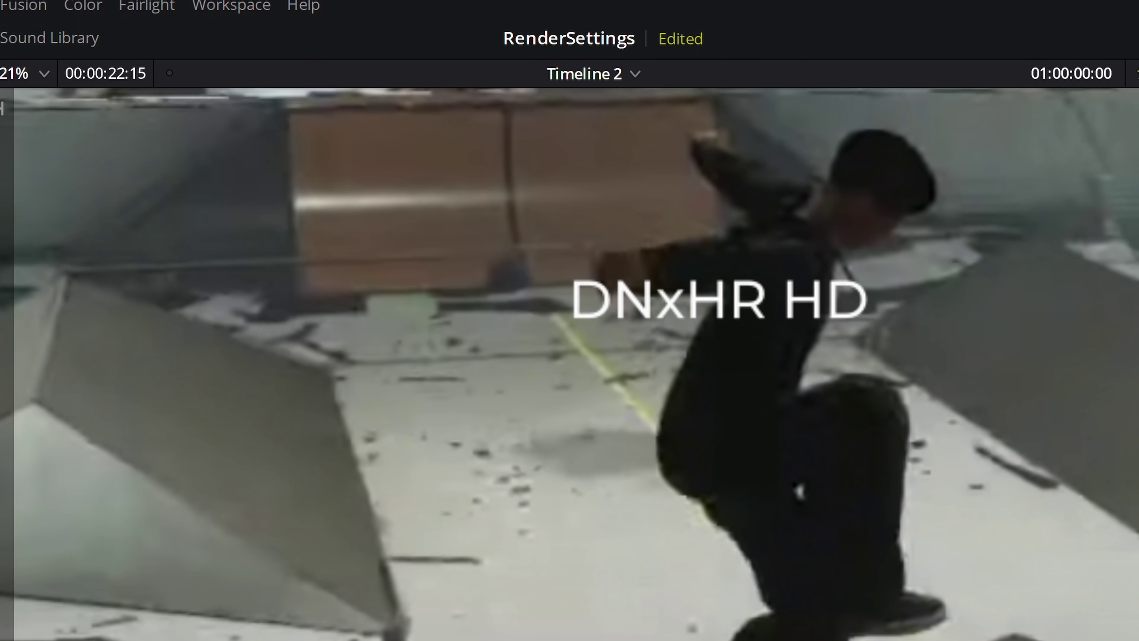
pyautogui.press('Right')
pyautogui.press('Right')
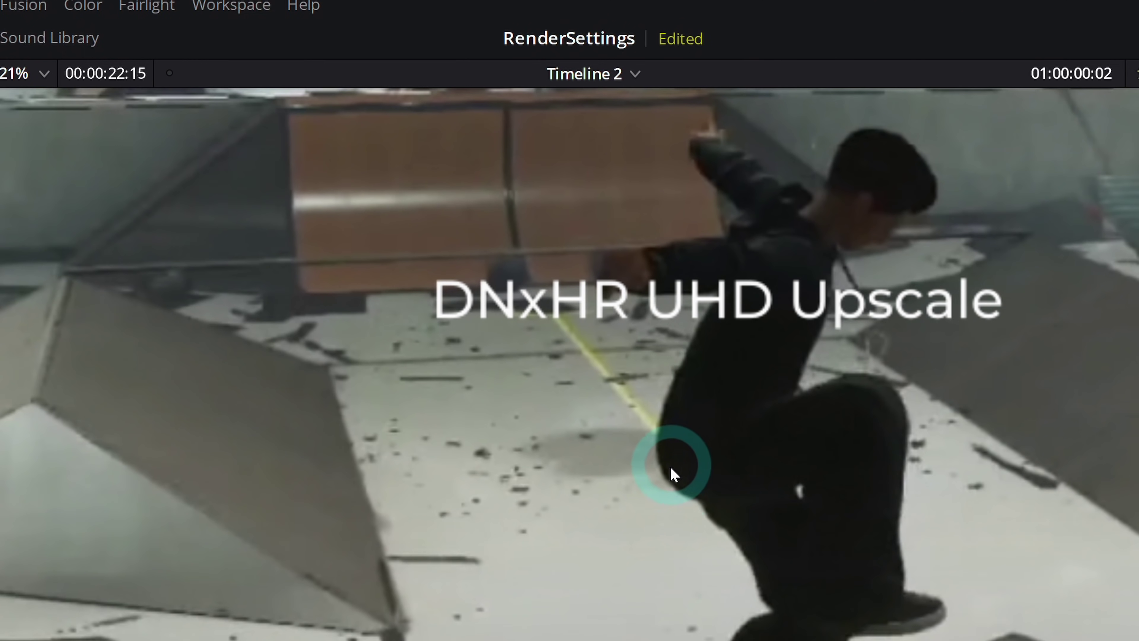
pyautogui.press('Home')
pyautogui.press('Right')
pyautogui.press('Right')
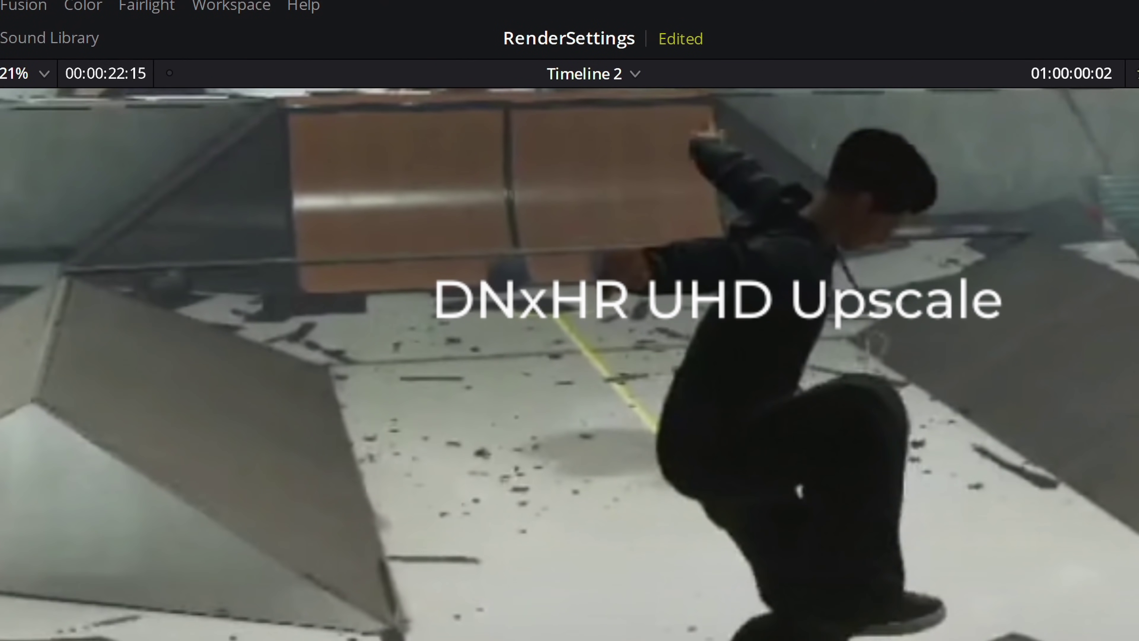
pyautogui.press('Home')
pyautogui.press('Right')
pyautogui.press('Right')
pyautogui.press('Home')
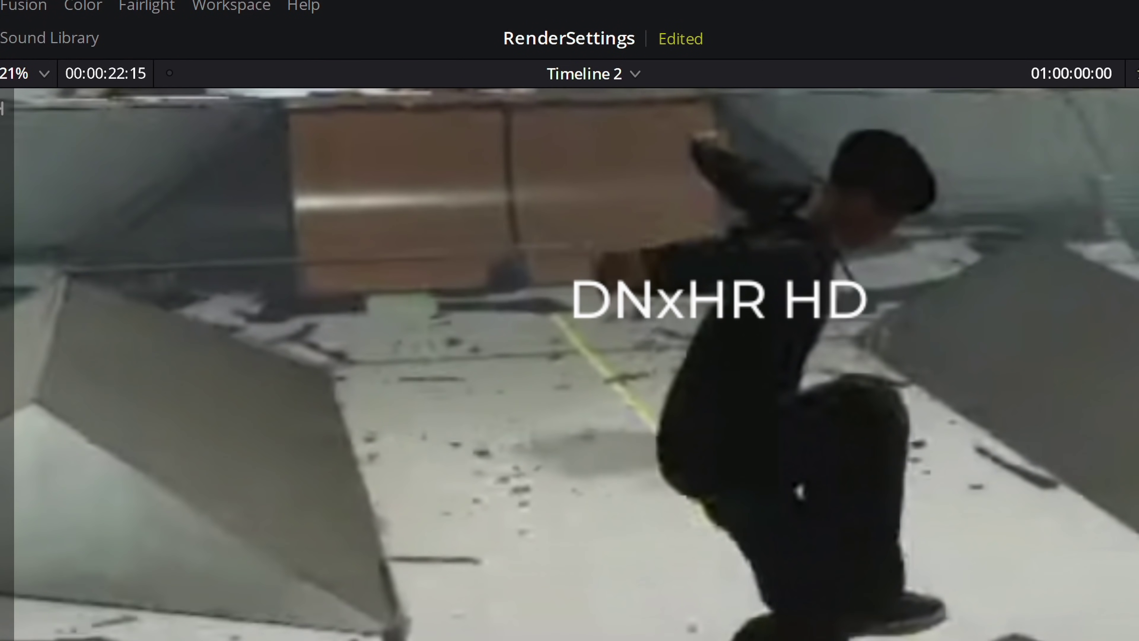
pyautogui.press('Right')
pyautogui.press('Right')
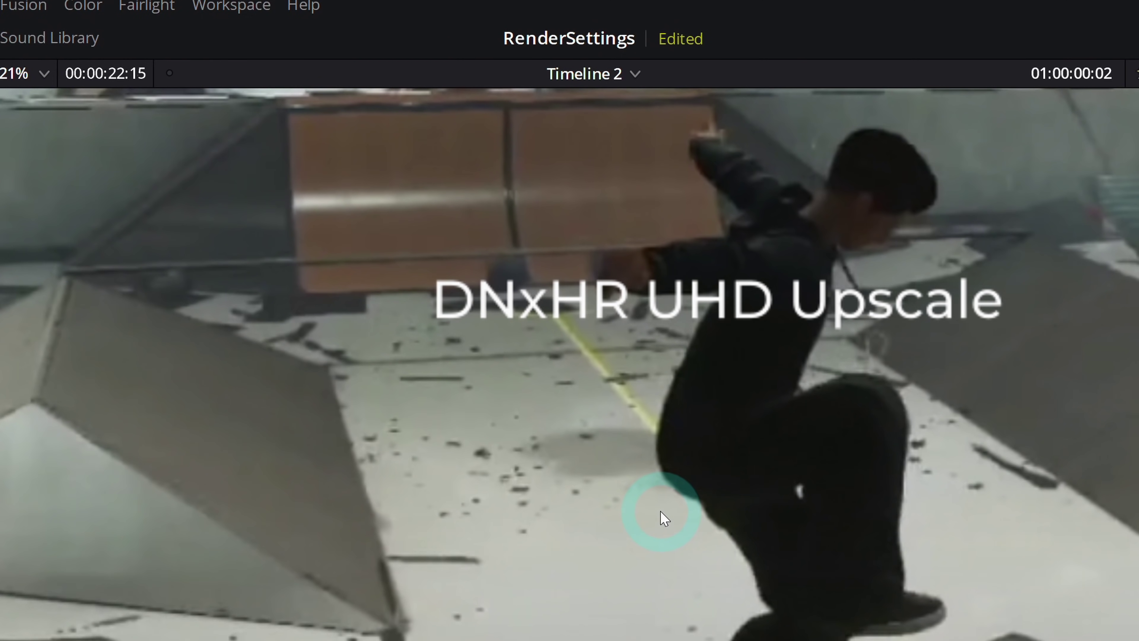
pyautogui.press('Left')
pyautogui.press('Left')
pyautogui.press('Right')
pyautogui.press('Right')
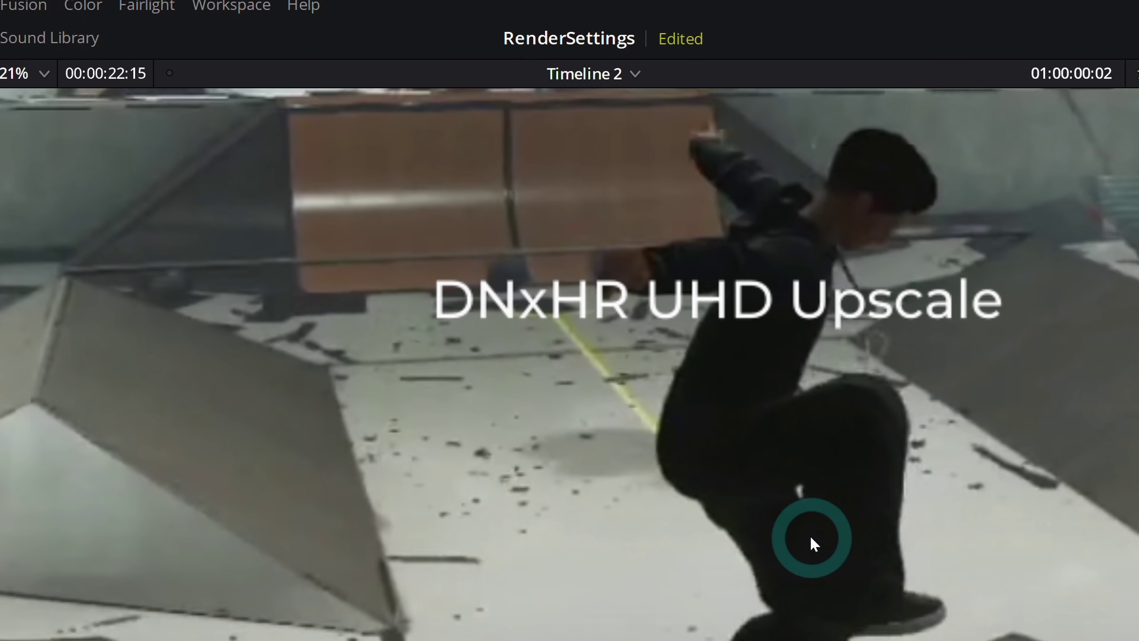
# Step: Compare the DNxHR UHD Upscale frame with the h.264 100mbps UHD Upscale frame, including the background above the ramps
pyautogui.press('Right')
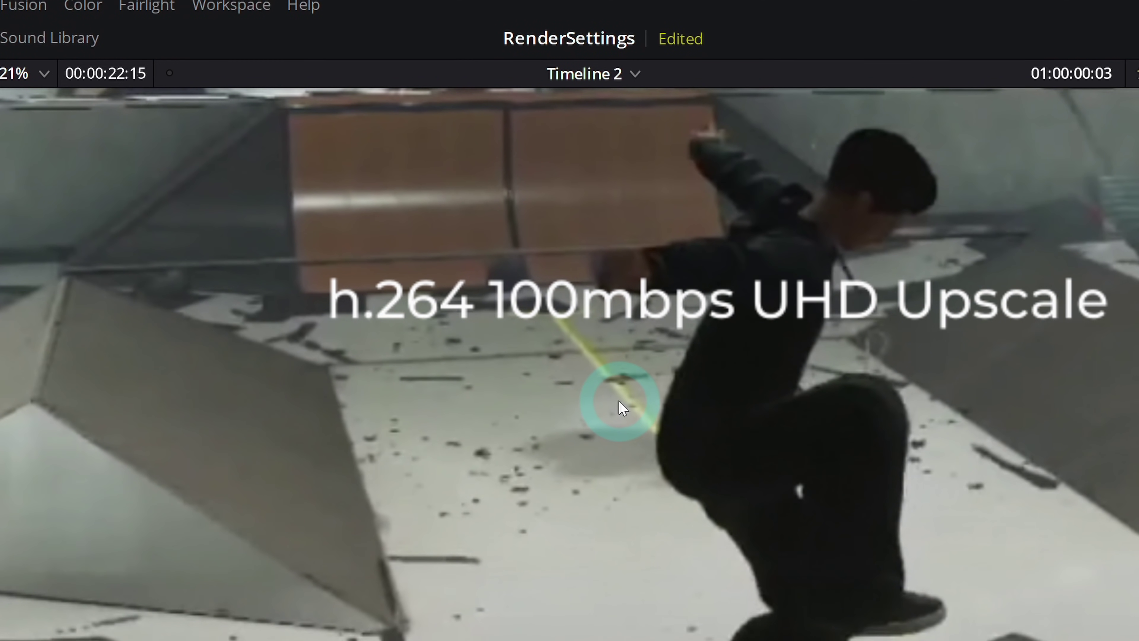
pyautogui.press('Left')
pyautogui.press('Right')
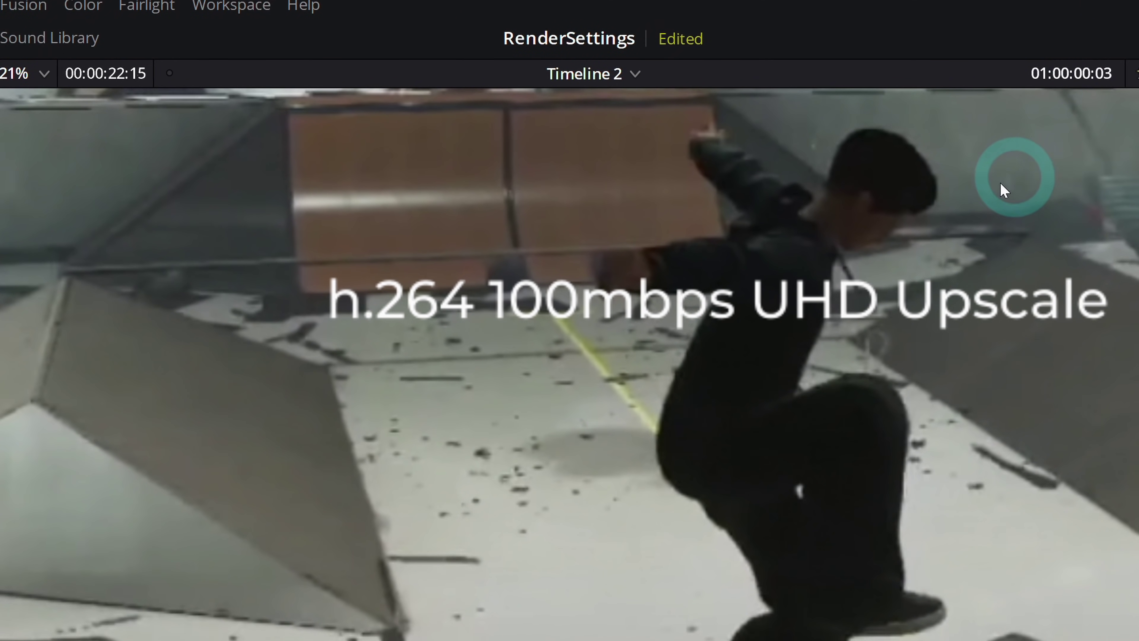
pyautogui.press('Left')
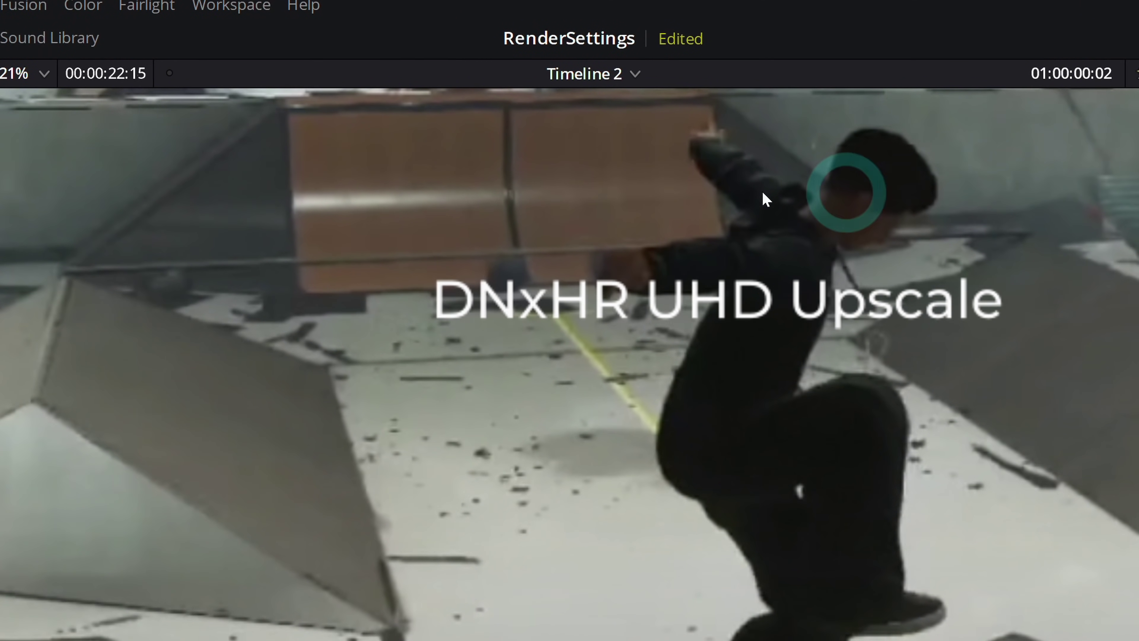
pyautogui.press('Right')
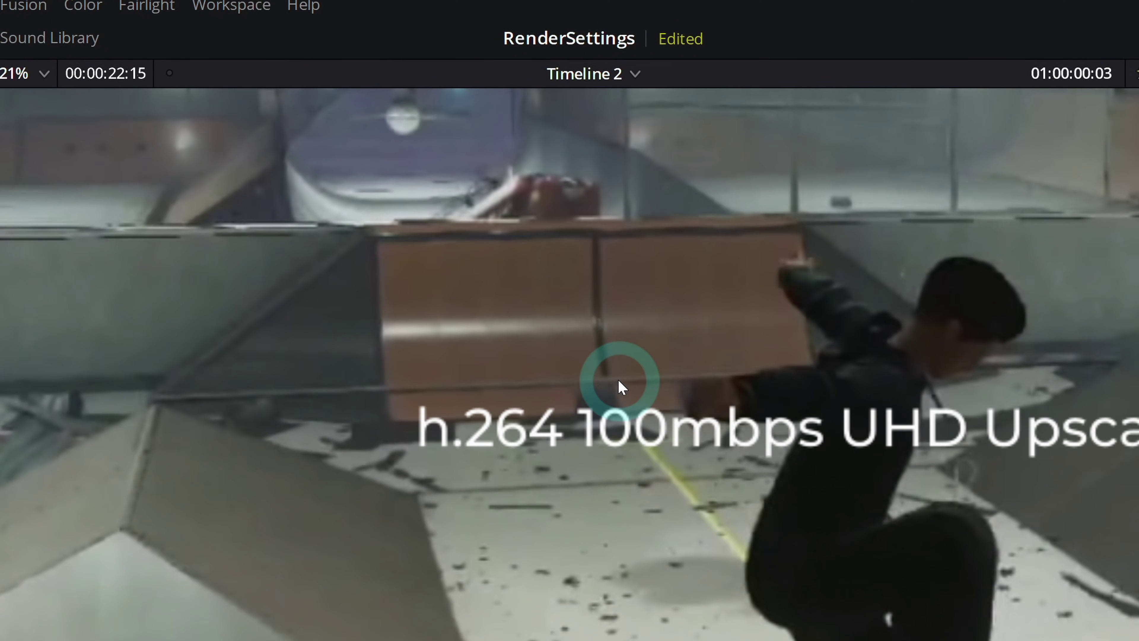
pyautogui.press('Left')
pyautogui.press('Right')
pyautogui.press('Left')
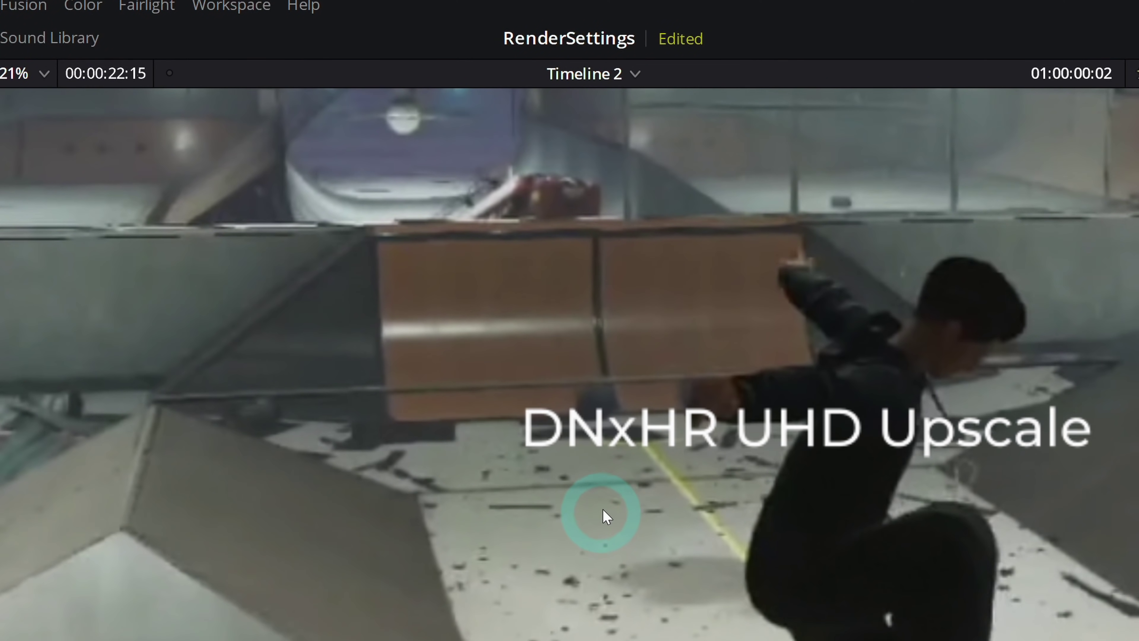
# Step: Compare the h.264 100mbps UHD Upscale frame with the h.265 60mbps UHD Upscale frame around the floor and the skater's legs
pyautogui.press('Right')
pyautogui.scroll(-5, 603, 297)
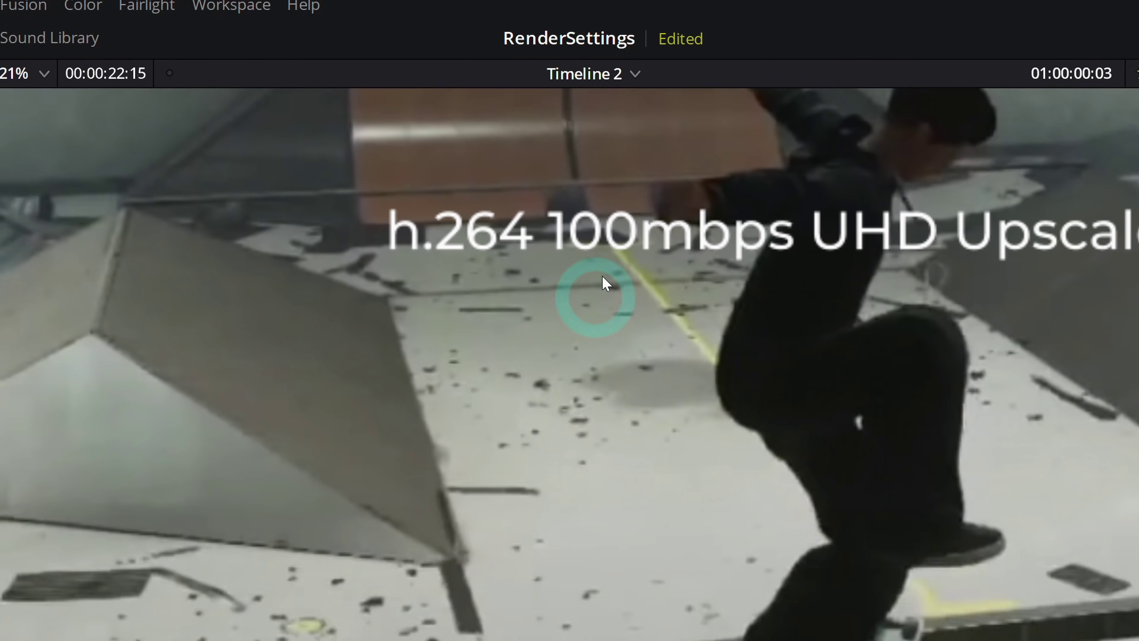
pyautogui.press('Right')
pyautogui.press('Left')
pyautogui.press('Right')
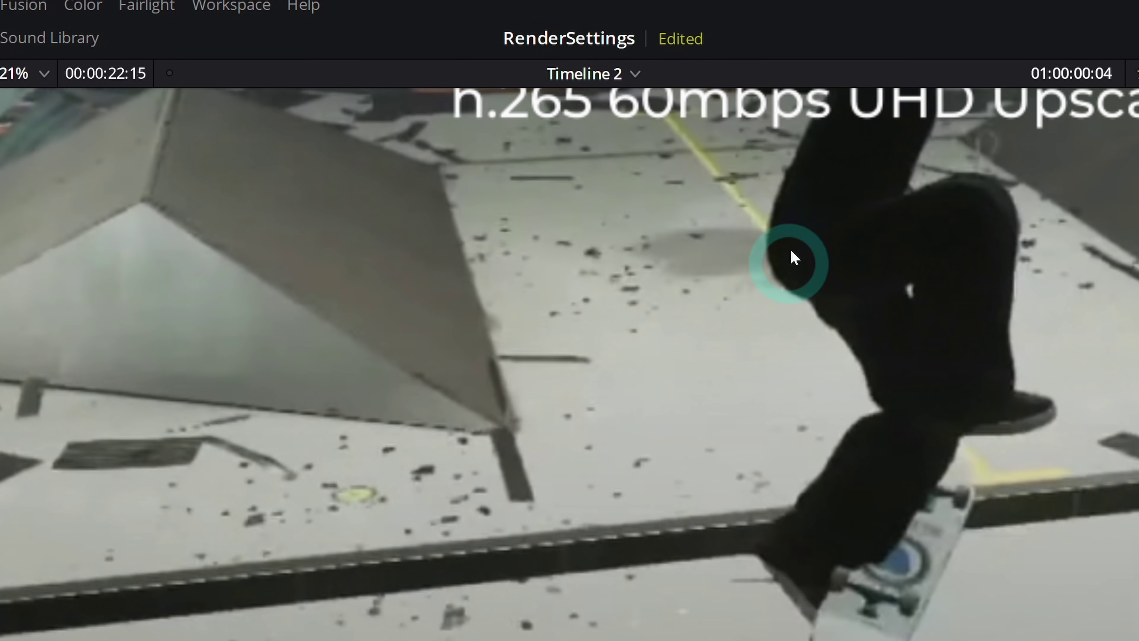
pyautogui.scroll(5, 756, 325)
pyautogui.press('Left')
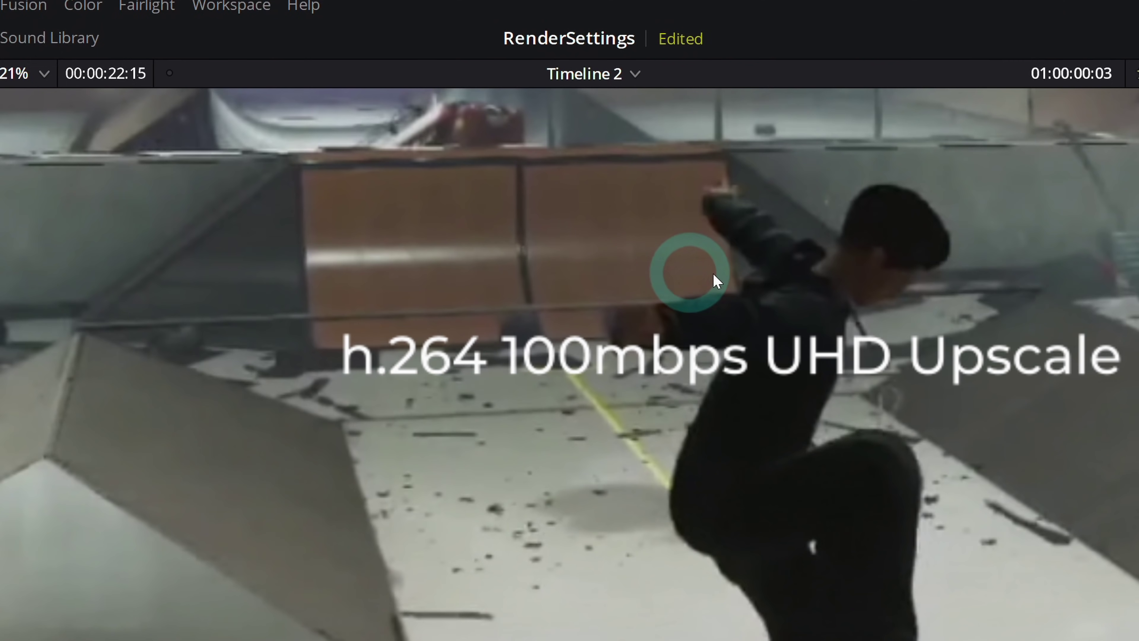
# Step: Recheck the h.264 100mbps UHD Upscale frame against the DNxHR and h.265 60mbps UHD Upscale frames around the brown ramp and skater
pyautogui.press('Left')
pyautogui.press('Right')
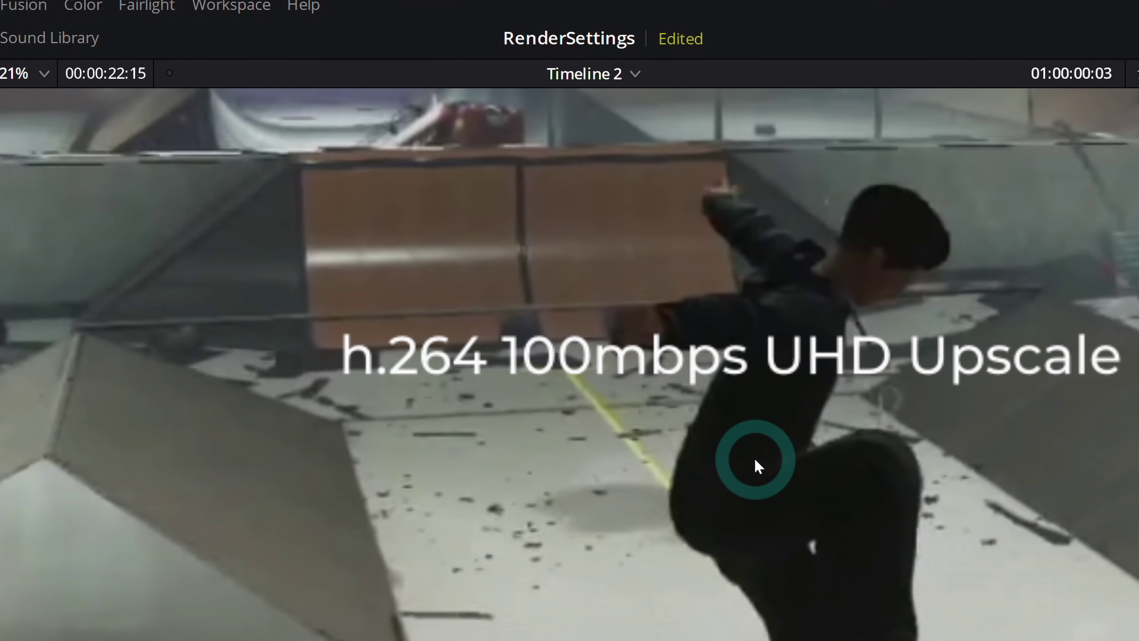
pyautogui.press('Right')
pyautogui.press('Left')
pyautogui.press('Right')
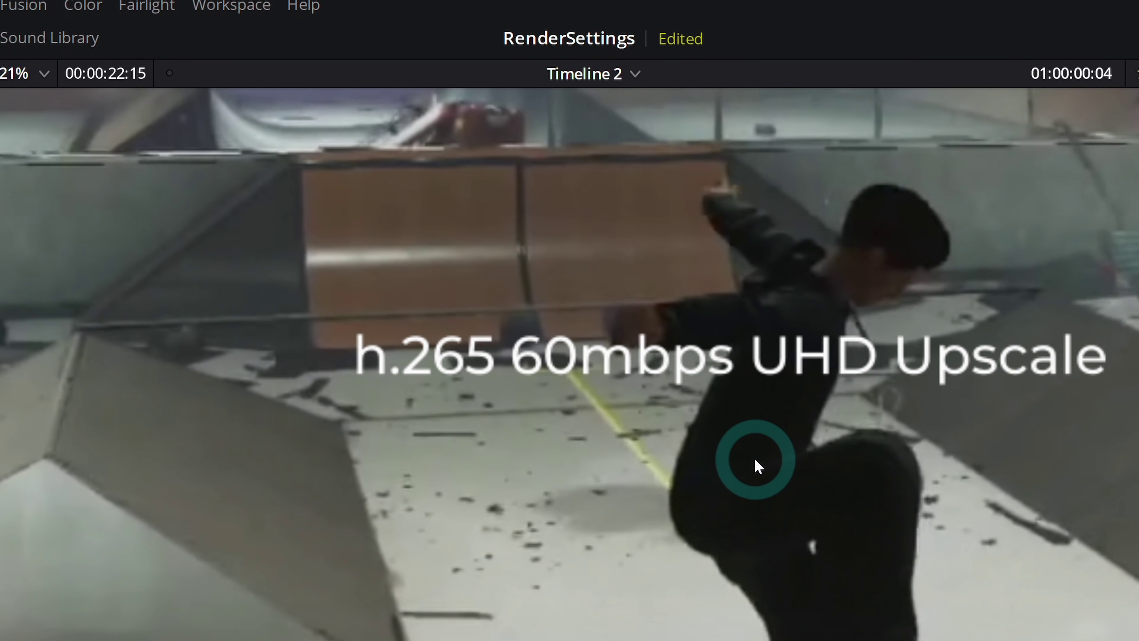
pyautogui.press('Left')
pyautogui.press('Right')
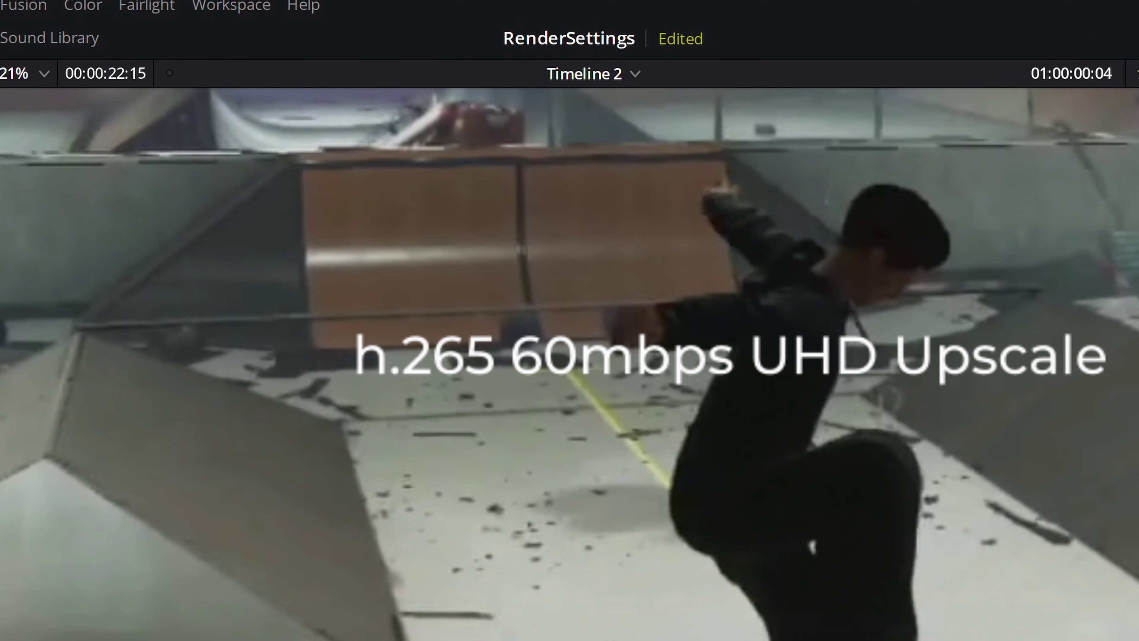
# Step: Compare the DNxHR UHD Upscale frame with the h.265 60mbps UHD Upscale frame, magnifying the floor debris and the skater's shadow
pyautogui.press('Left')
pyautogui.press('Left')
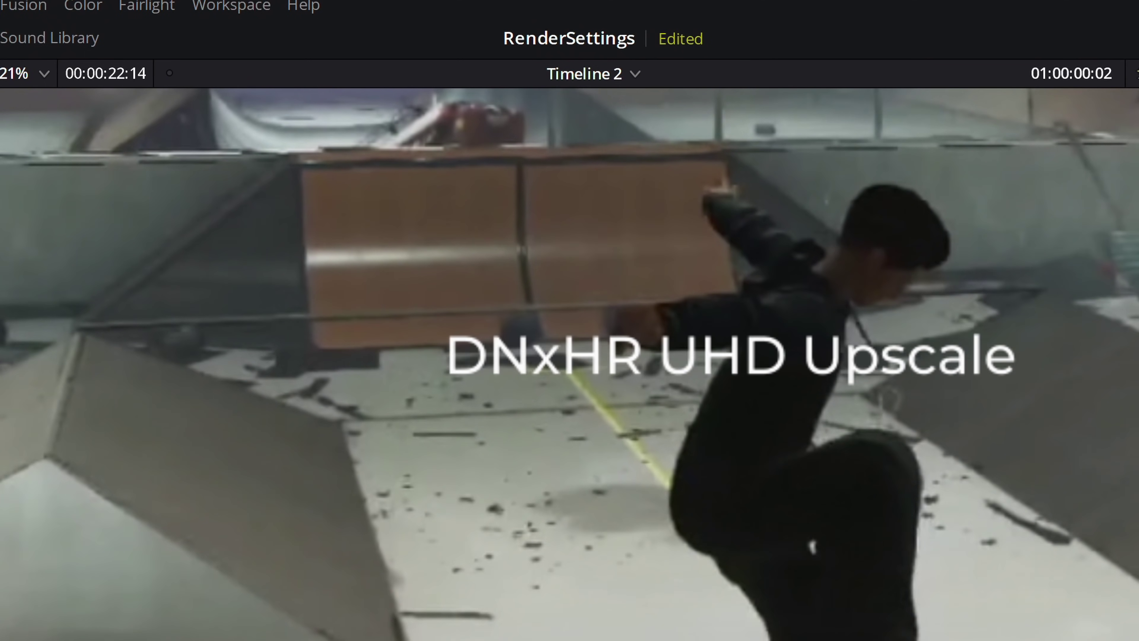
pyautogui.press('Right')
pyautogui.press('Left')
pyautogui.scroll(5, 505, 549)
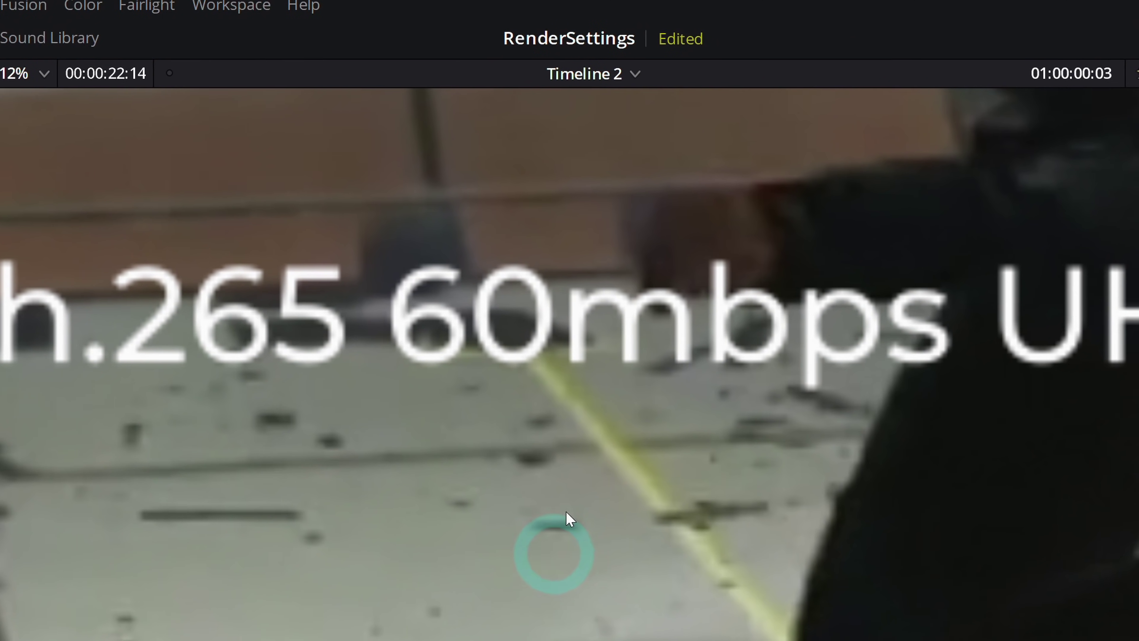
pyautogui.scroll(8, 569, 518)
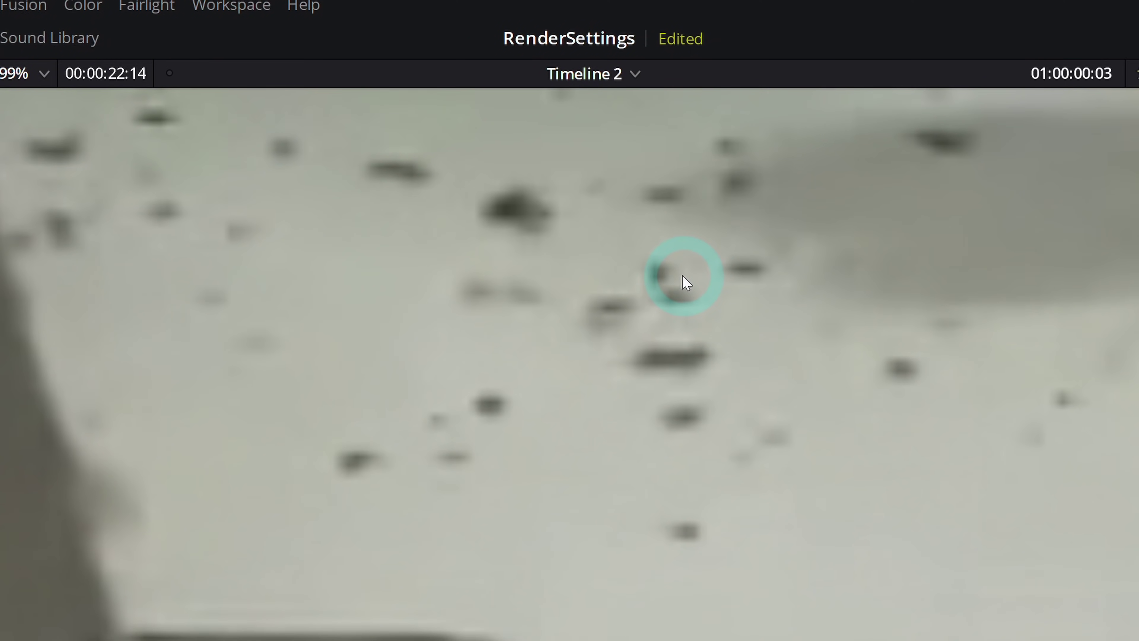
pyautogui.scroll(3, 655, 306)
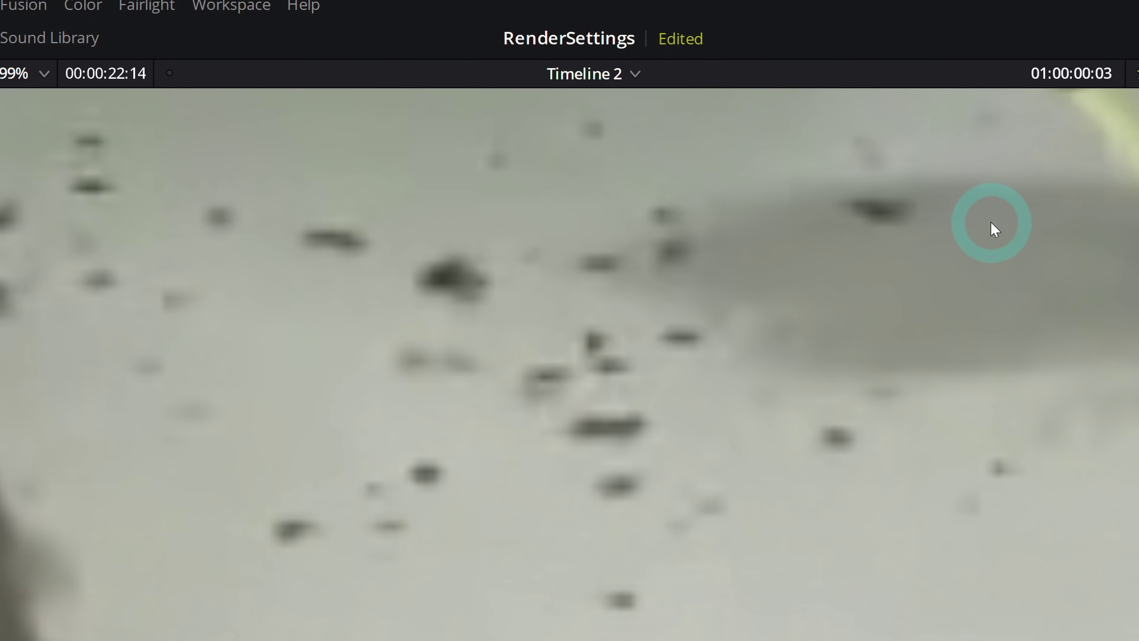
pyautogui.scroll(-3, 829, 258)
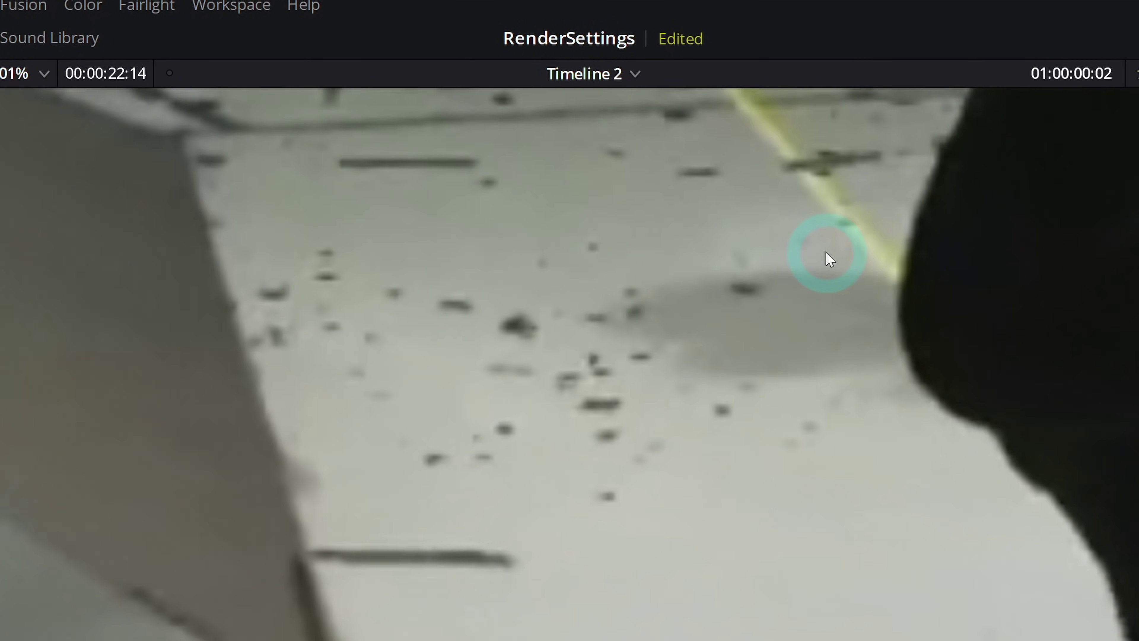
pyautogui.scroll(-4, 829, 258)
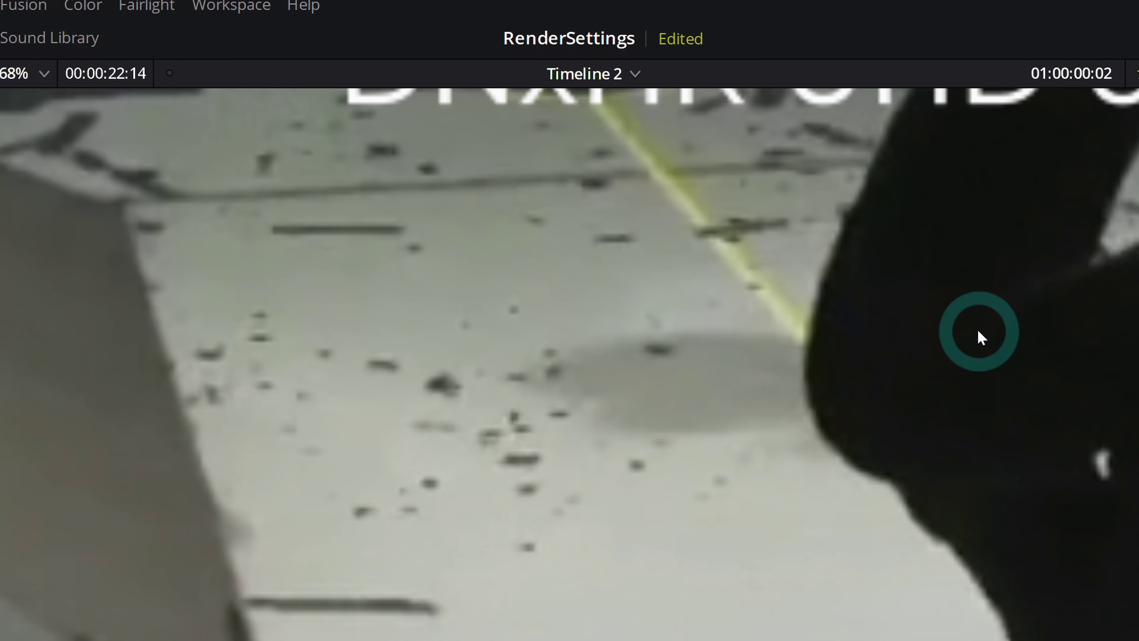
pyautogui.moveTo(1017, 300); pyautogui.dragTo(994, 387)
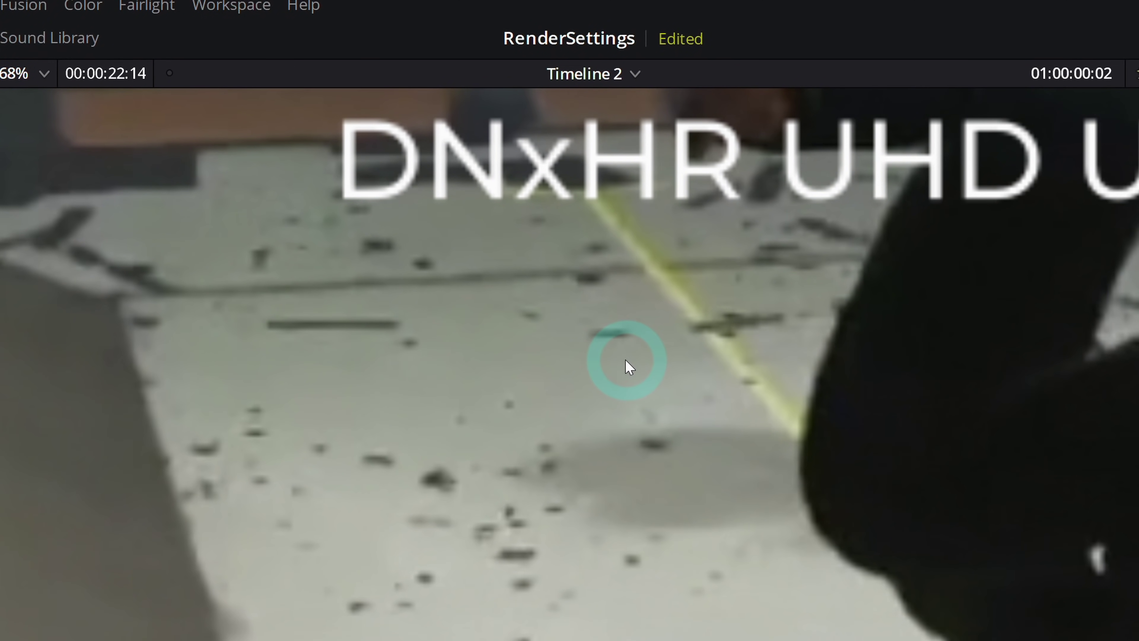
pyautogui.press('Right')
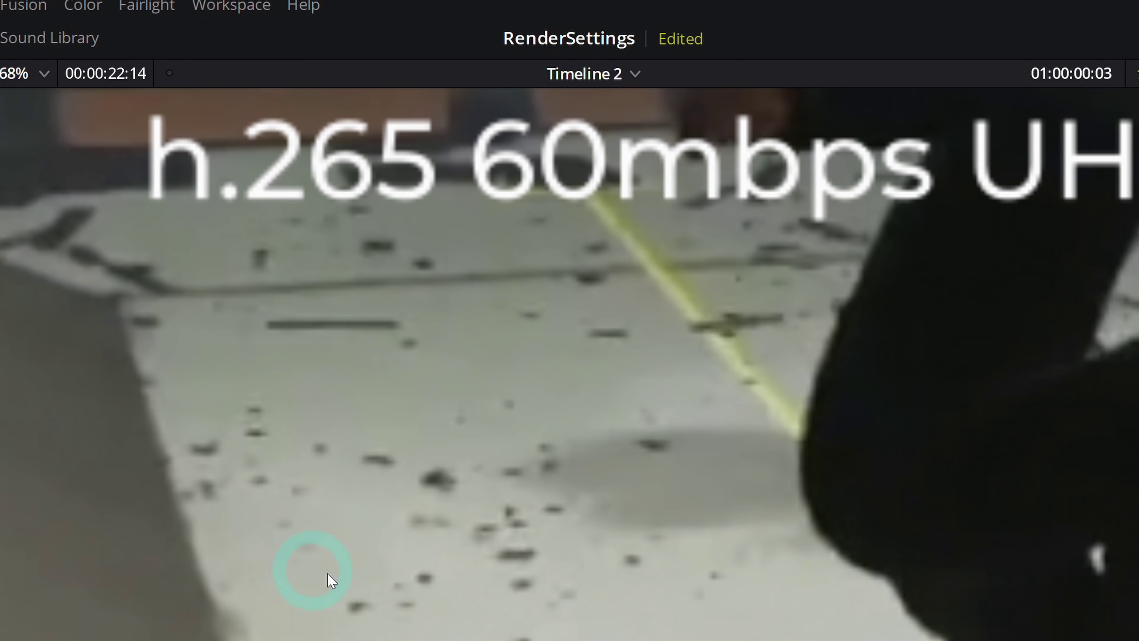
# Step: Compare the h.265 60mbps UHD Upscale frame with the h.265 100mbps UHD Upscale frame across the ramps and skater
pyautogui.scroll(-3, 456, 560)
pyautogui.press('Right')
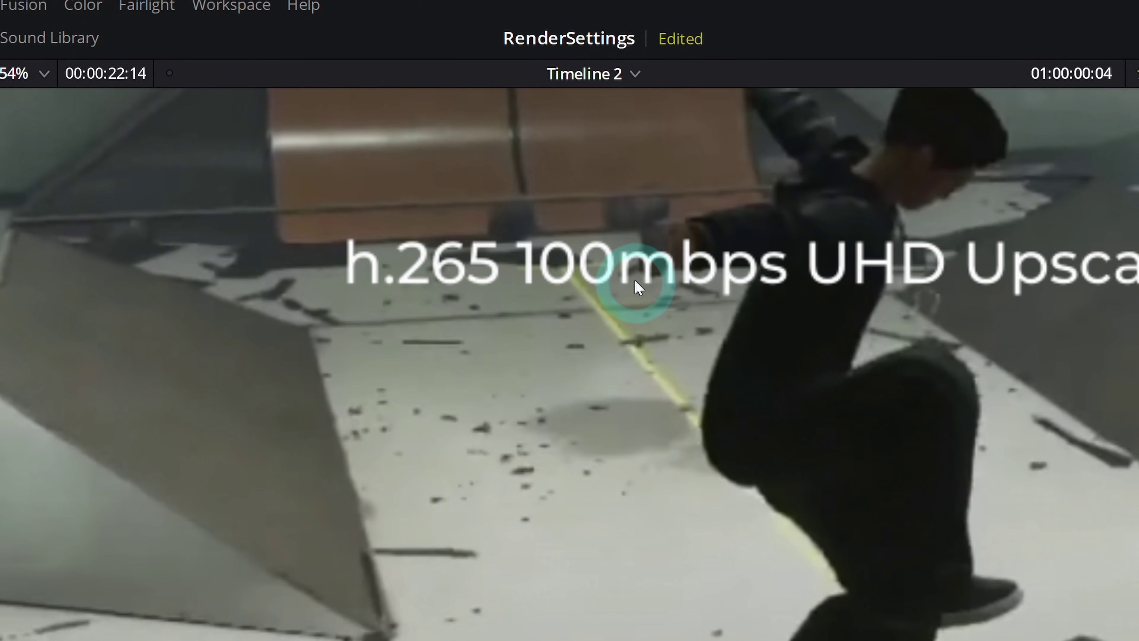
pyautogui.press('Left')
pyautogui.press('Right')
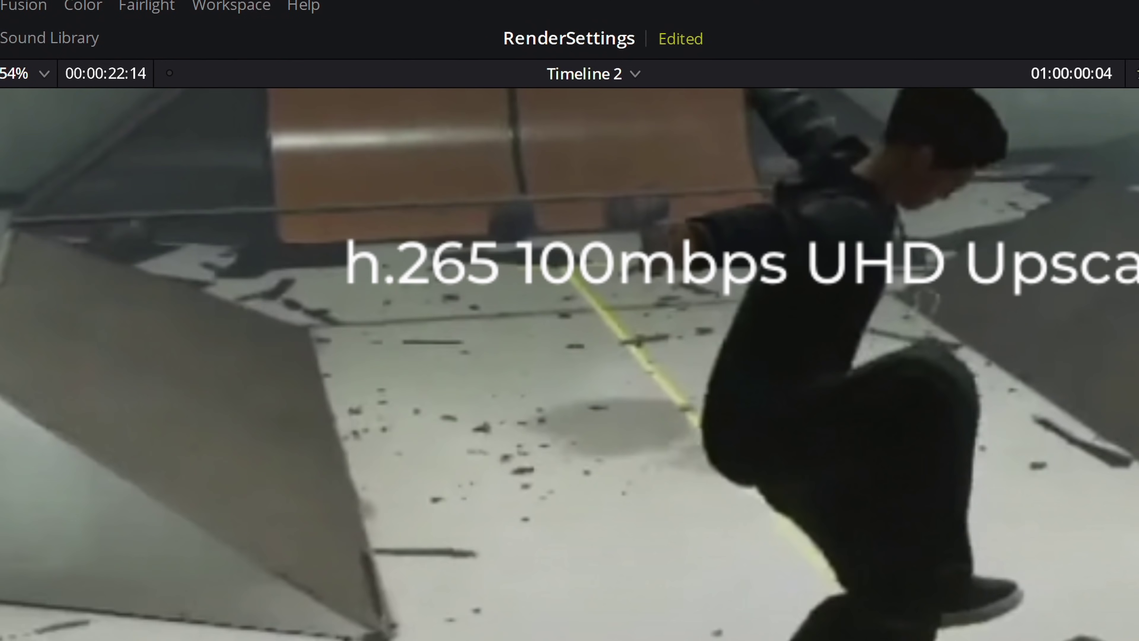
# Step: Compare the h.265 100mbps UHD Upscale frame with the DNxHR UHD Upscale frame up close on the floor markings
pyautogui.scroll(3, 432, 450)
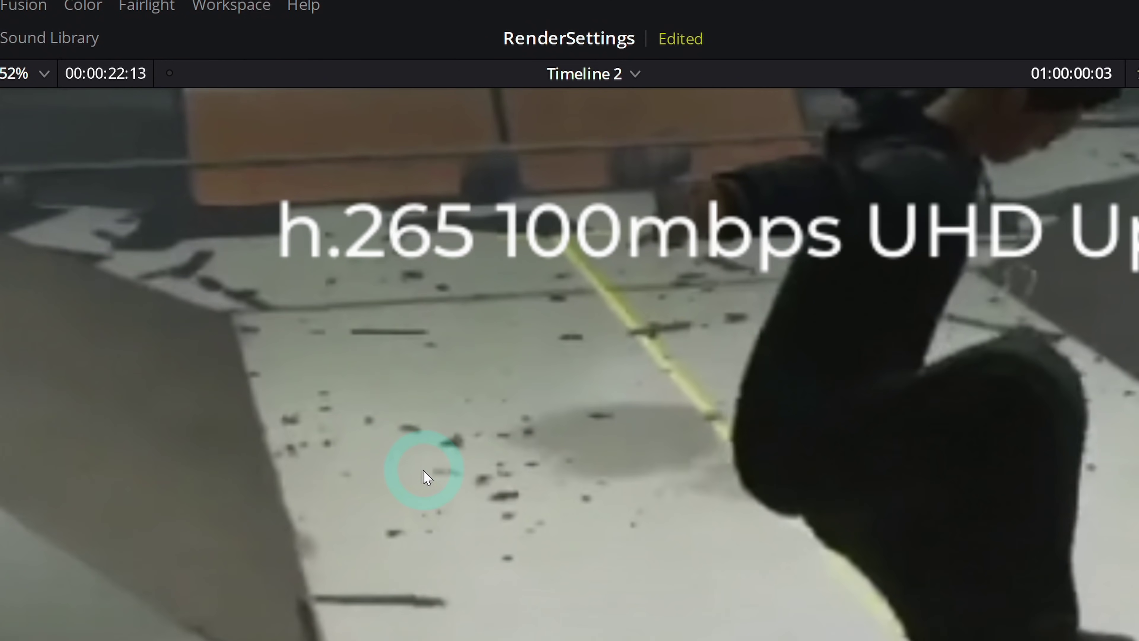
pyautogui.scroll(3, 1089, 455)
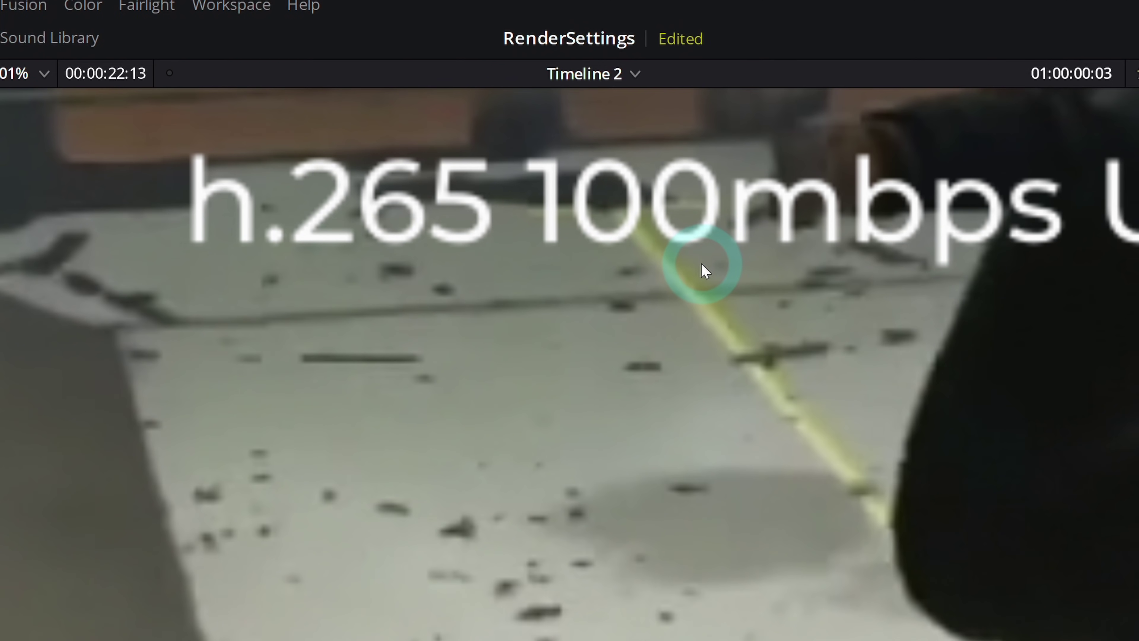
pyautogui.press('Left')
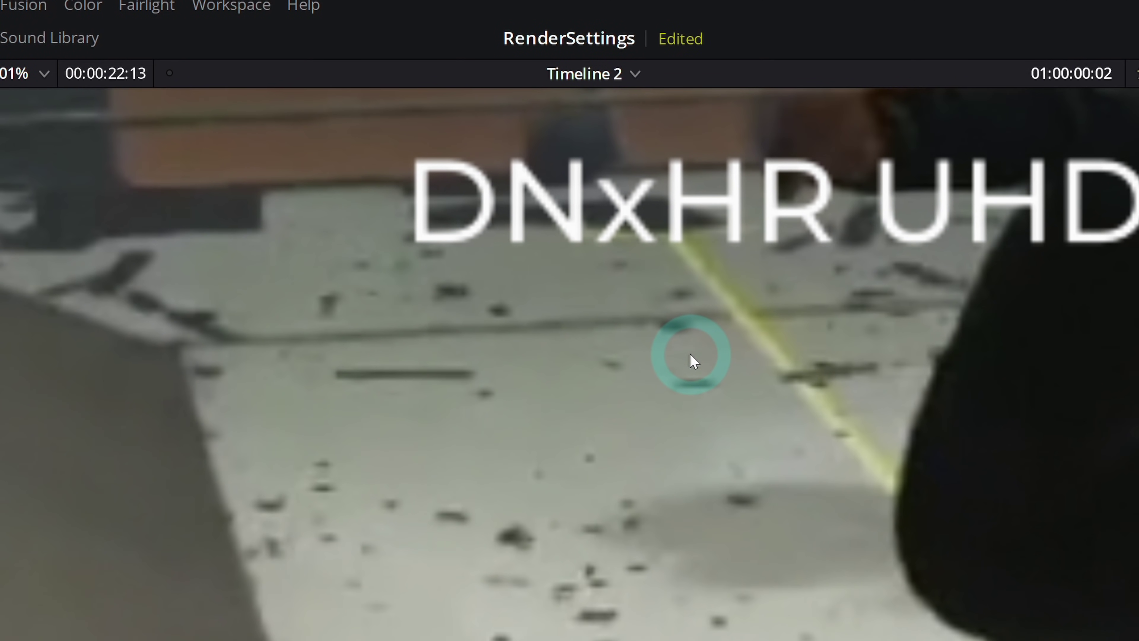
pyautogui.press('Right')
# Step: Compare the h.264 100mbps UHD Upscale frame with the h.265 100mbps UHD Upscale frame up close on the floor beside the skater
pyautogui.scroll(-5, 720, 330)
pyautogui.press('Right')
pyautogui.scroll(7, 535, 411)
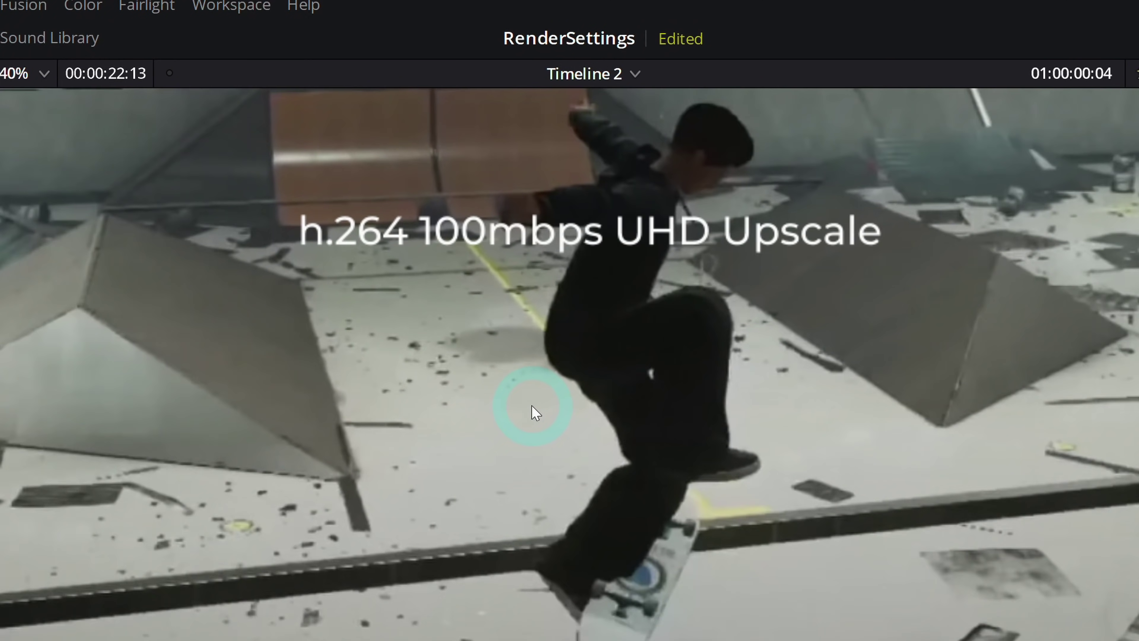
pyautogui.scroll(6, 535, 410)
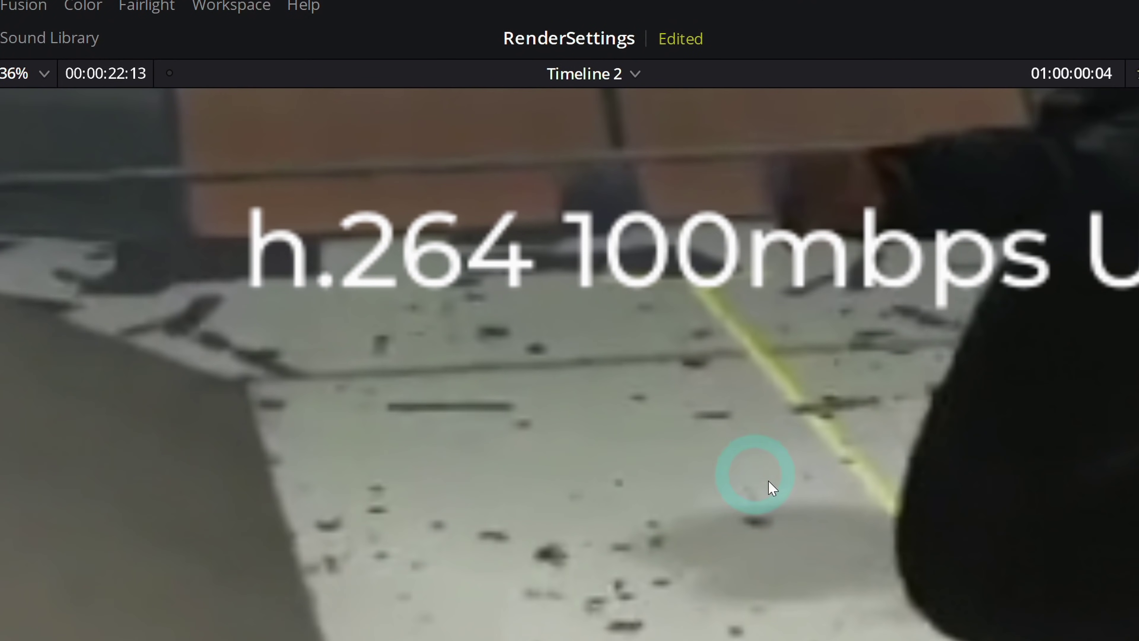
pyautogui.moveTo(771, 487); pyautogui.dragTo(704, 375)
pyautogui.press('Left')
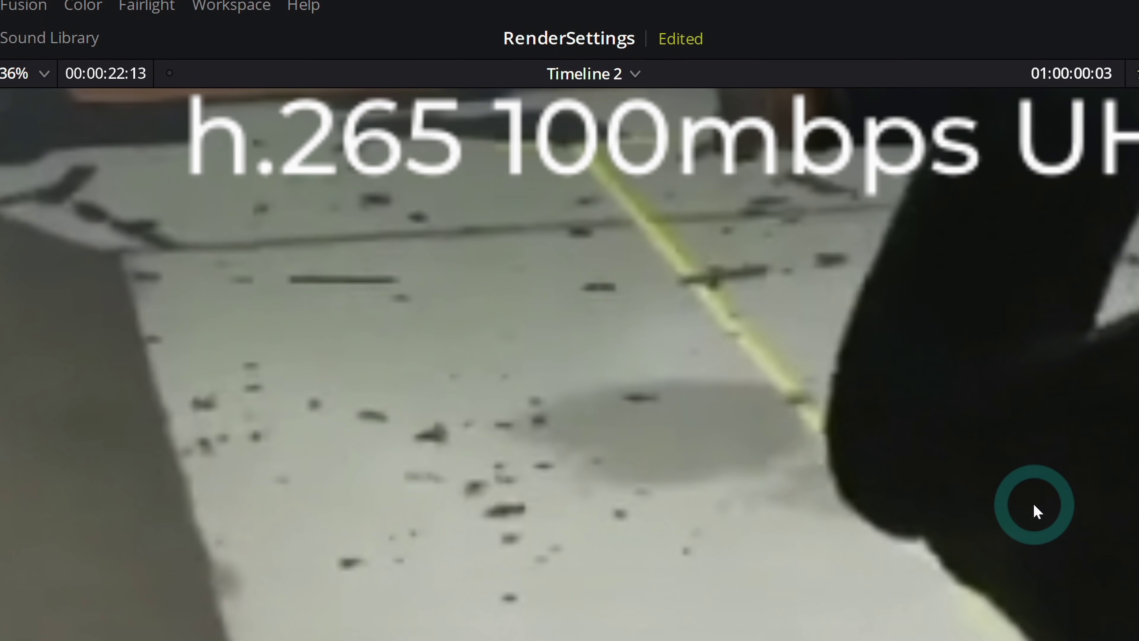
pyautogui.press('Right')
pyautogui.press('Left')
pyautogui.press('Right')
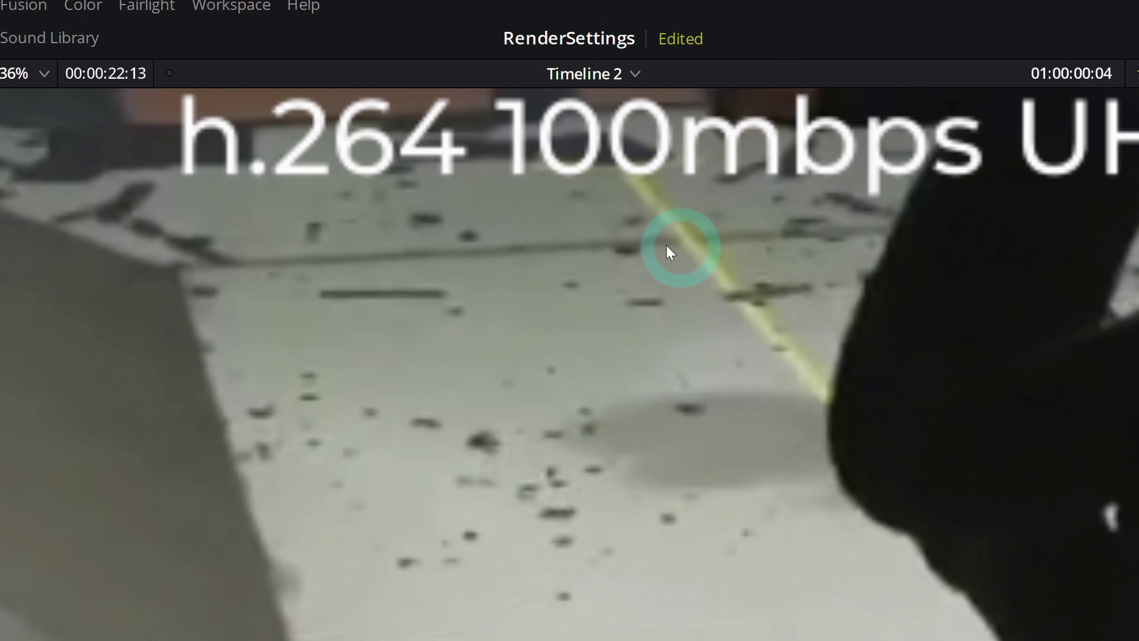
pyautogui.press('Left')
pyautogui.press('Right')
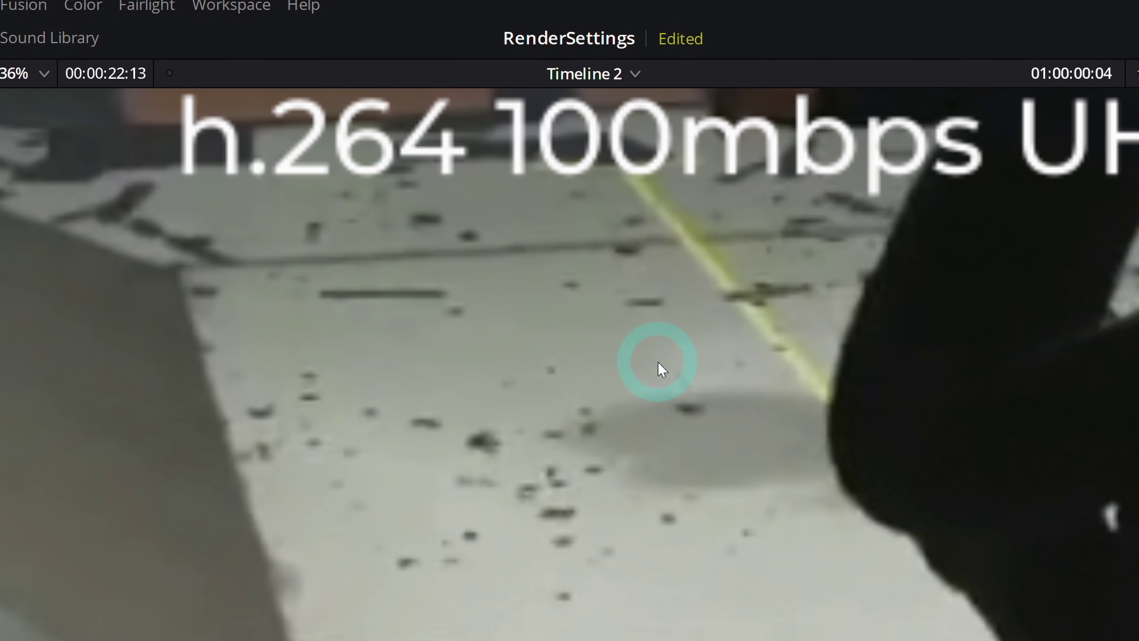
# Step: Review the h.264 100mbps UHD Upscale frame at a wider view showing the whole scene
pyautogui.scroll(-3, 687, 403)
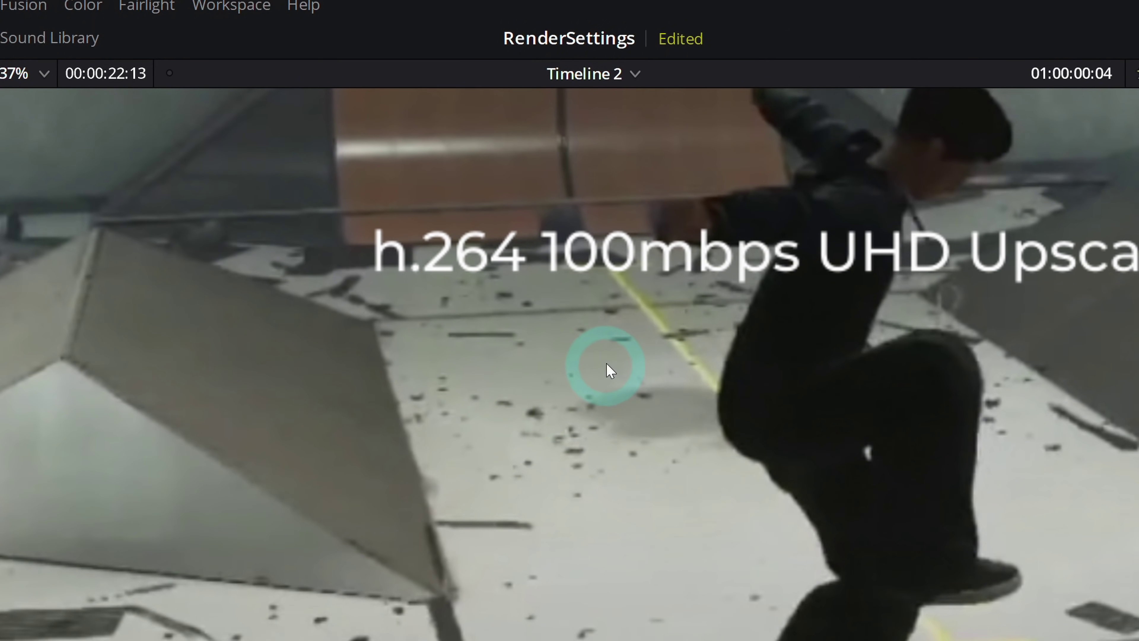
pyautogui.scroll(-4, 733, 369)
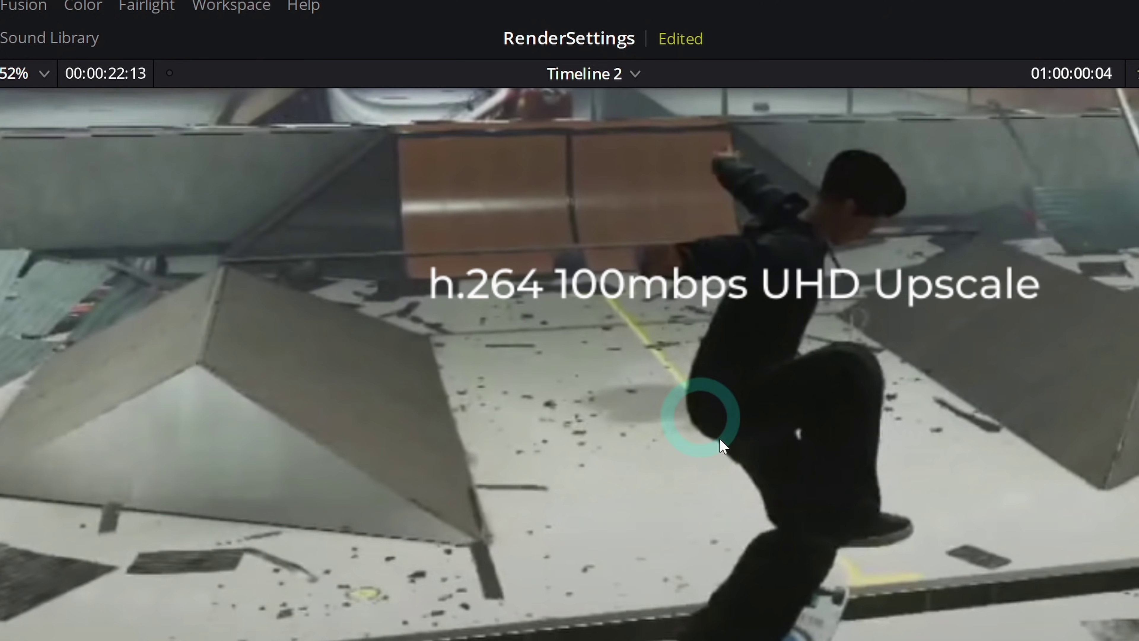
pyautogui.scroll(-5, 852, 472)
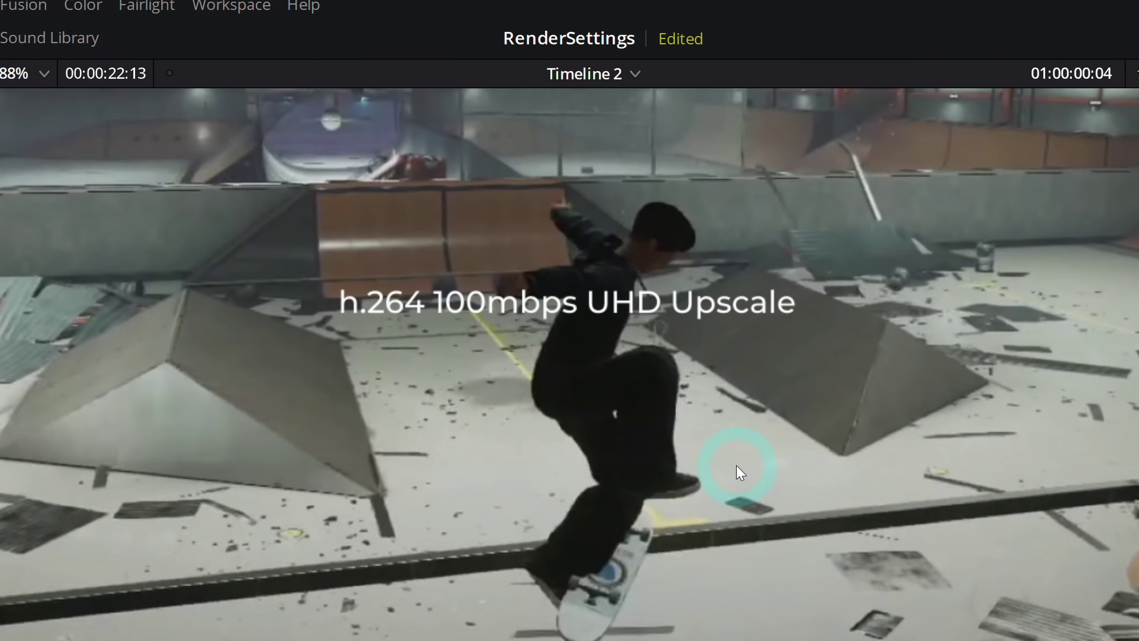
pyautogui.scroll(-5, 740, 472)
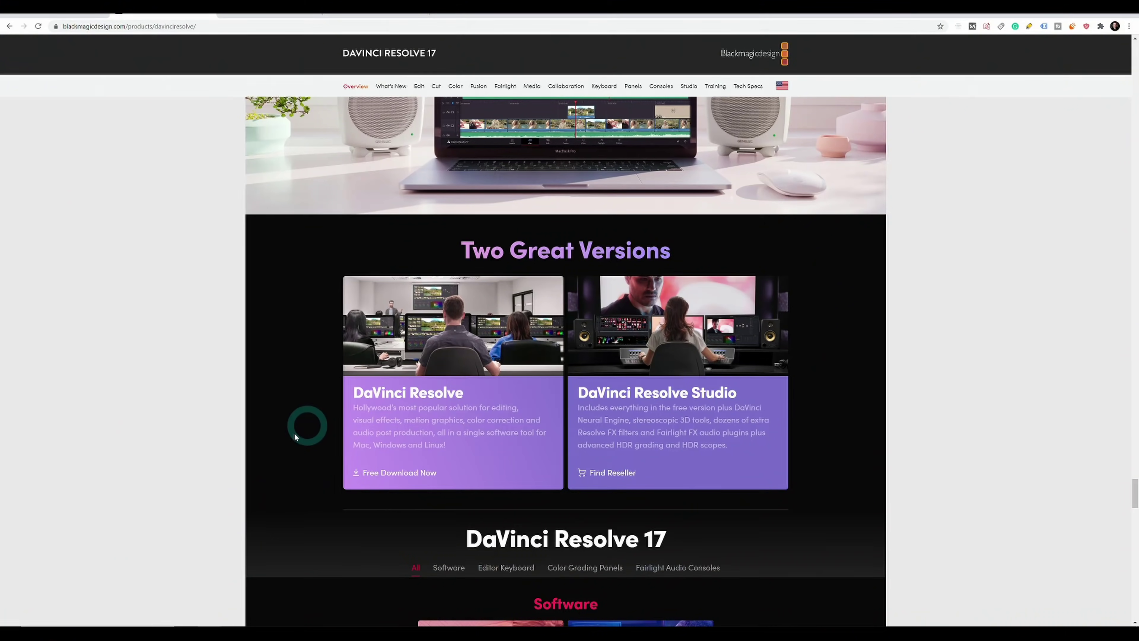
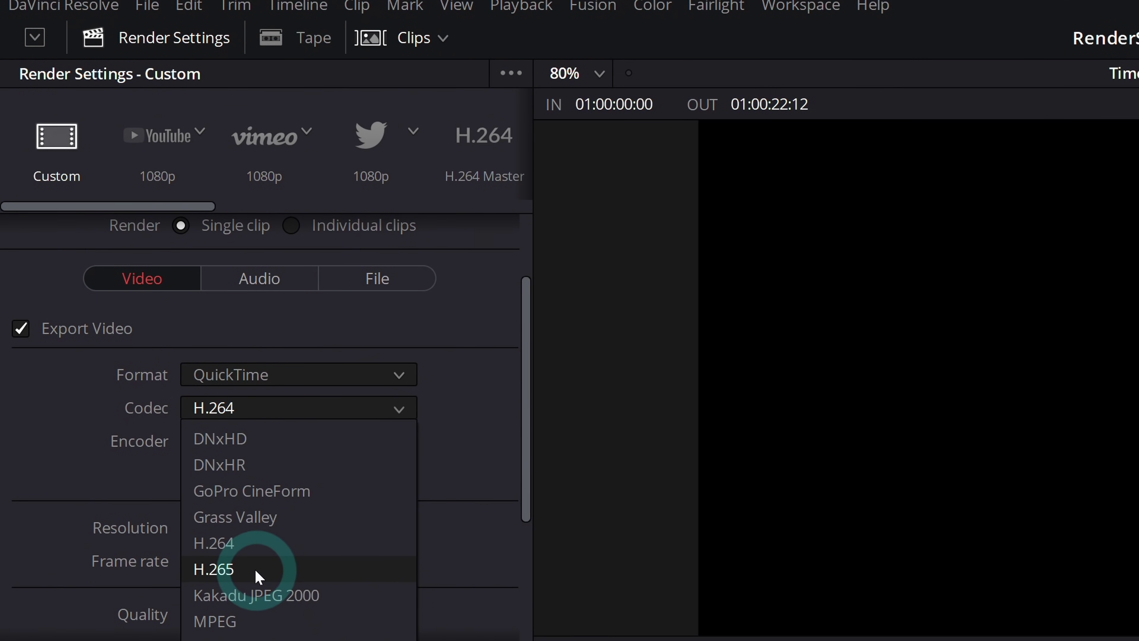
# Step: Set the custom render's video codec to H.265 and its resolution to 3840 x 2160 Ultra HD
pyautogui.click(258, 574)
pyautogui.scroll(1, 475, 534)
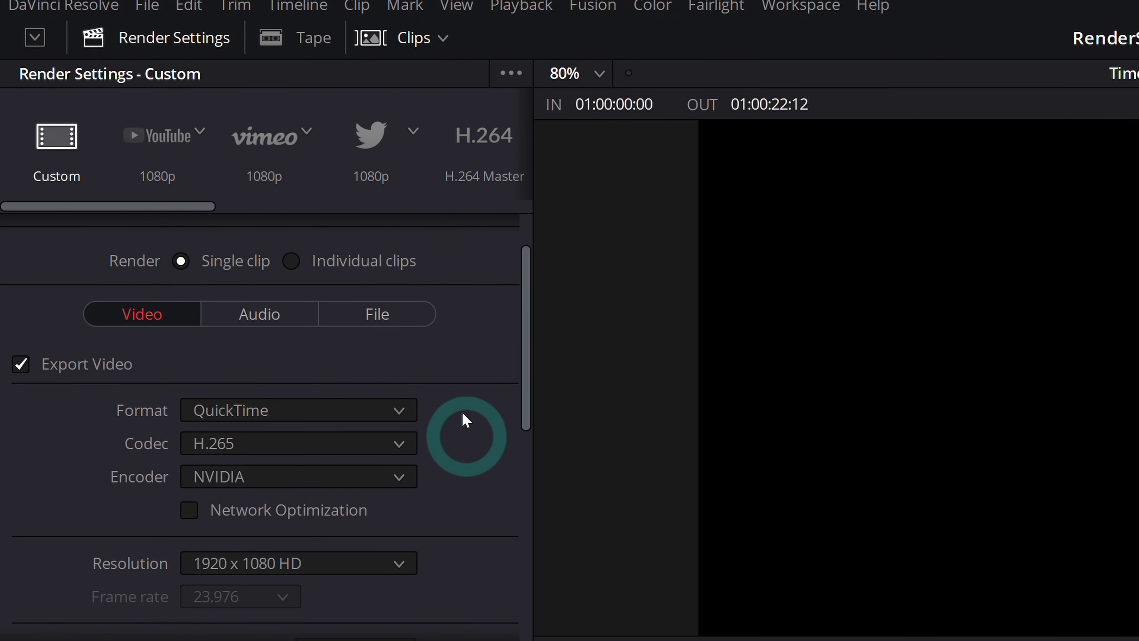
pyautogui.scroll(-2, 470, 453)
pyautogui.click(270, 493)
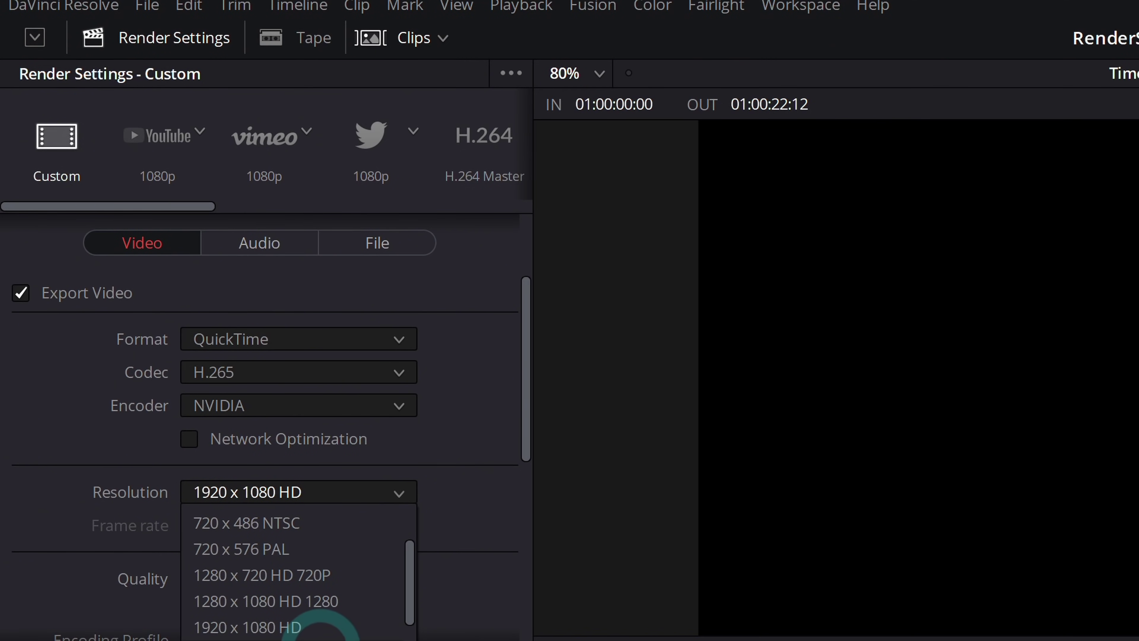
pyautogui.click(318, 639)
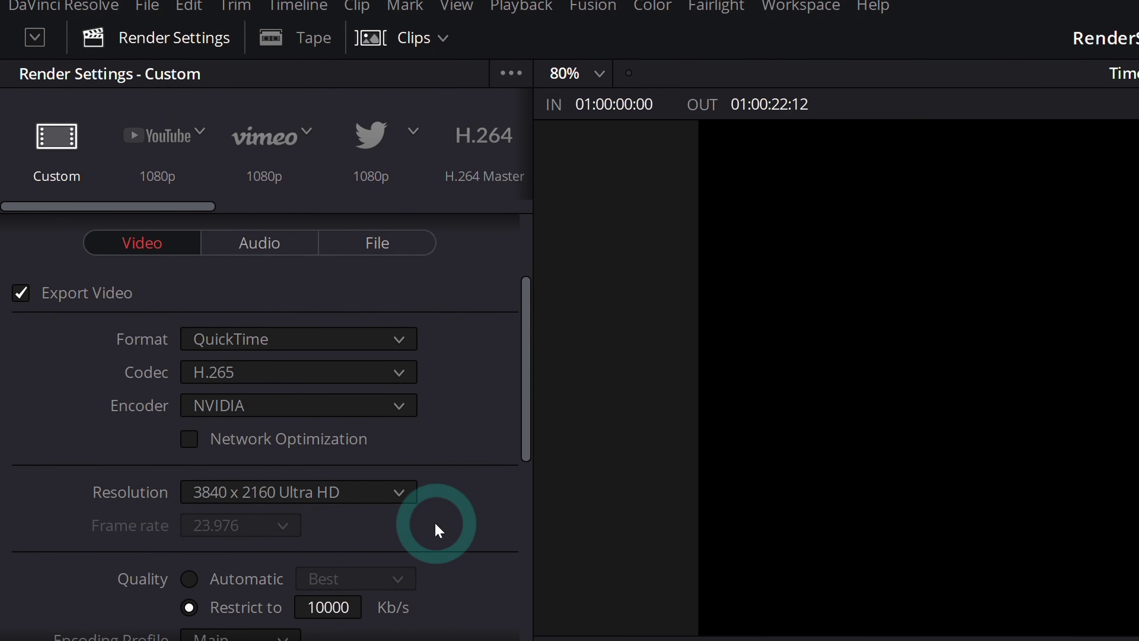
# Step: Restrict the H.265 render's video quality to 30000 Kb/s
pyautogui.scroll(-1, 457, 419)
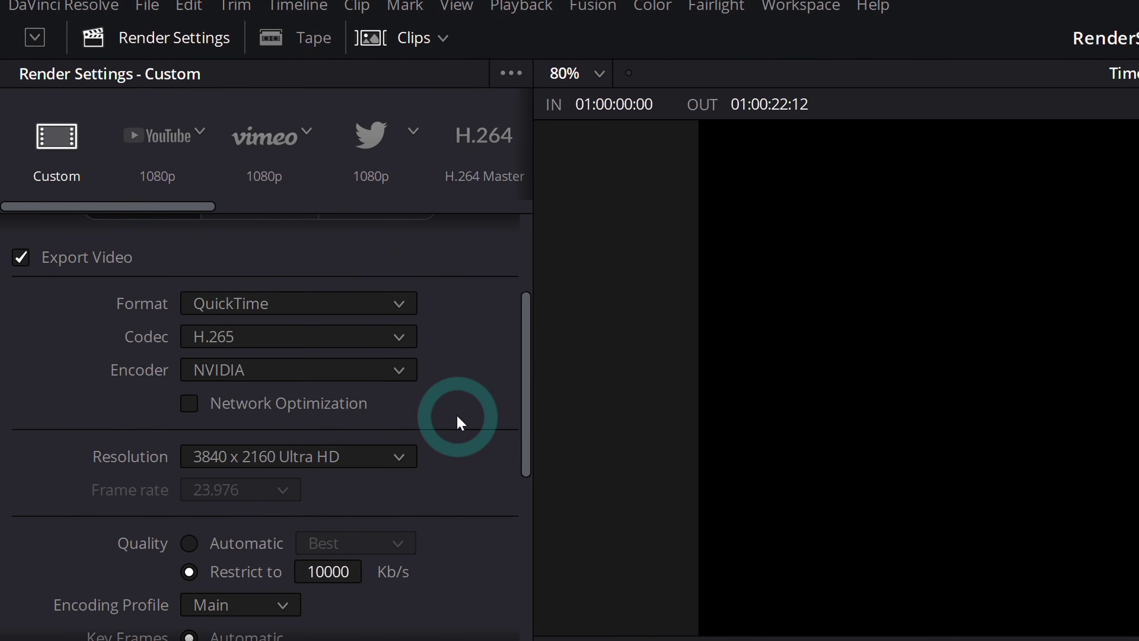
pyautogui.scroll(-2, 462, 431)
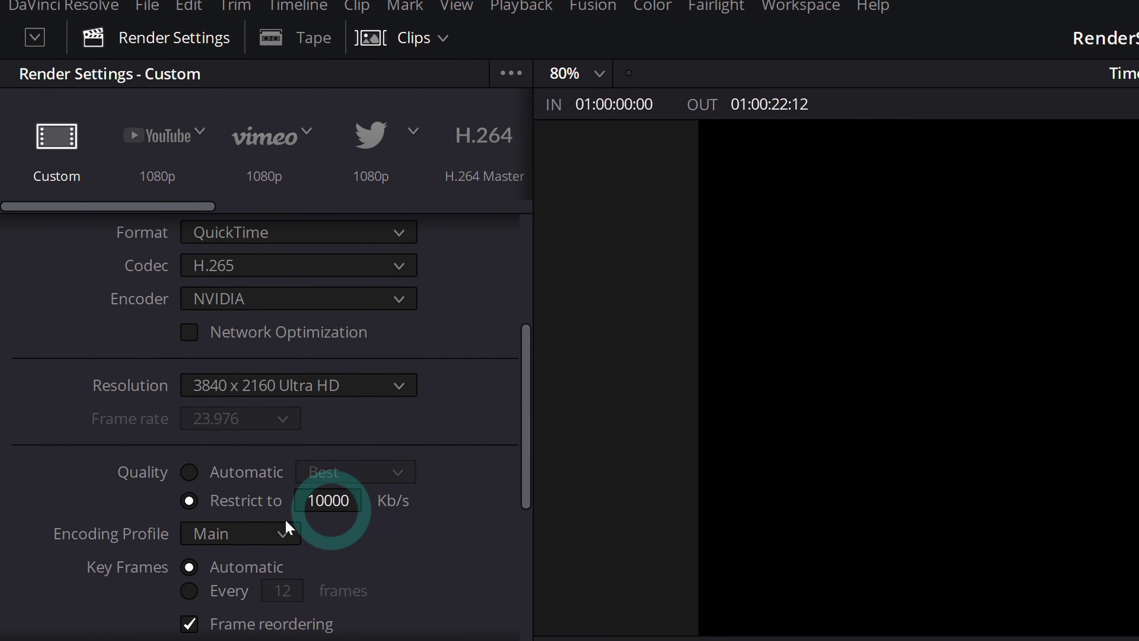
pyautogui.click(337, 500)
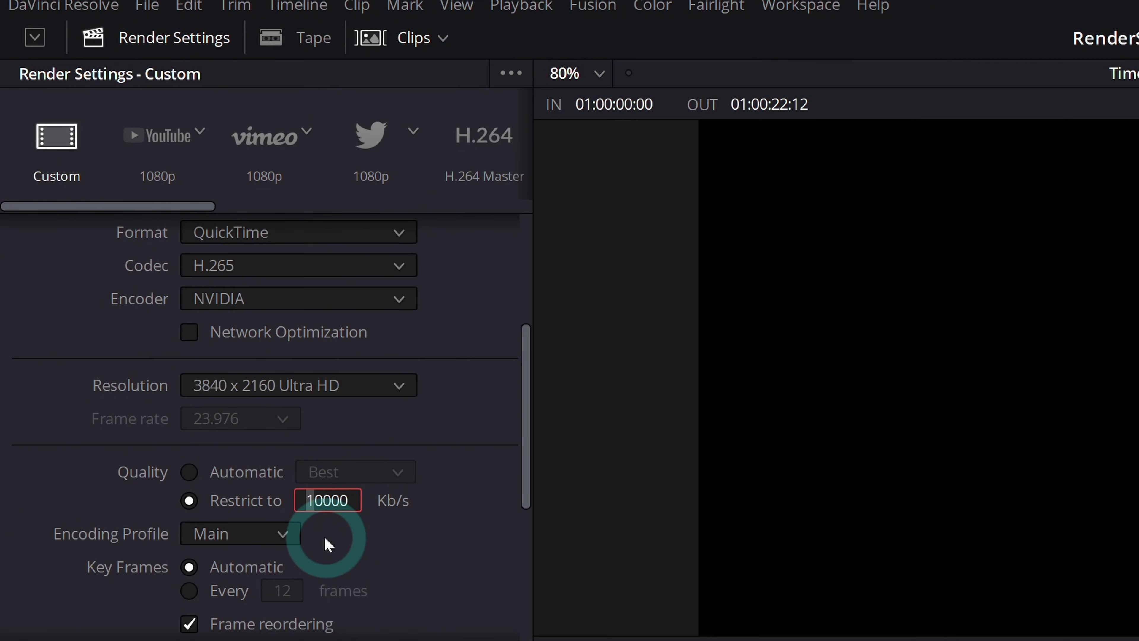
pyautogui.write('3')
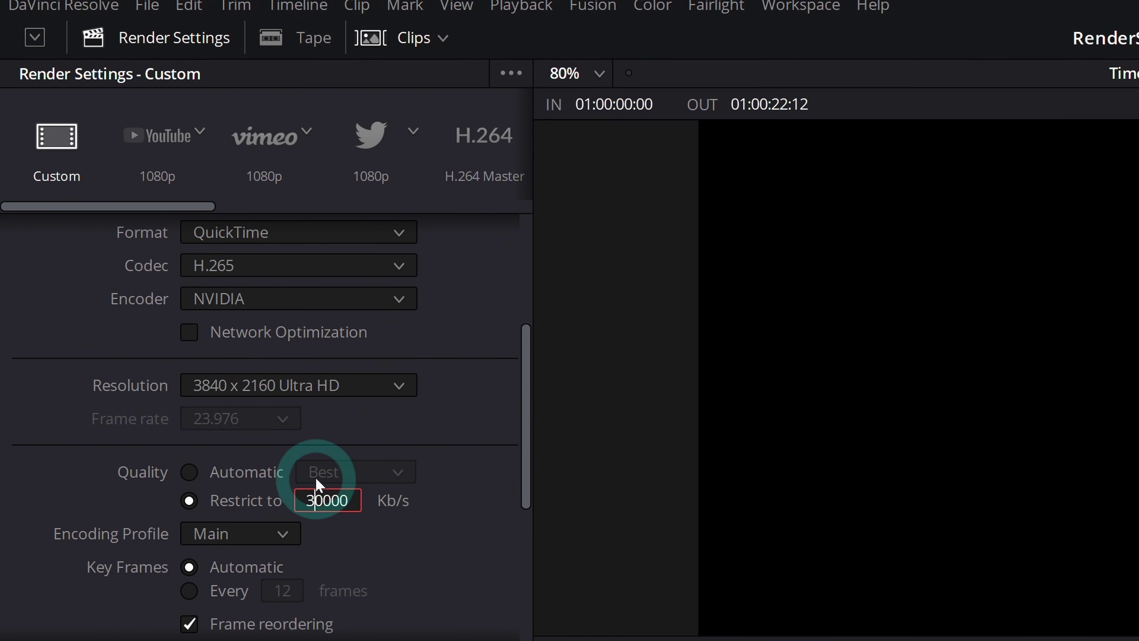
# Step: Raise the H.265 render's bitrate restriction to 50000 Kb/s
pyautogui.scroll(3, 446, 454)
pyautogui.scroll(2, 444, 455)
pyautogui.scroll(-5, 443, 462)
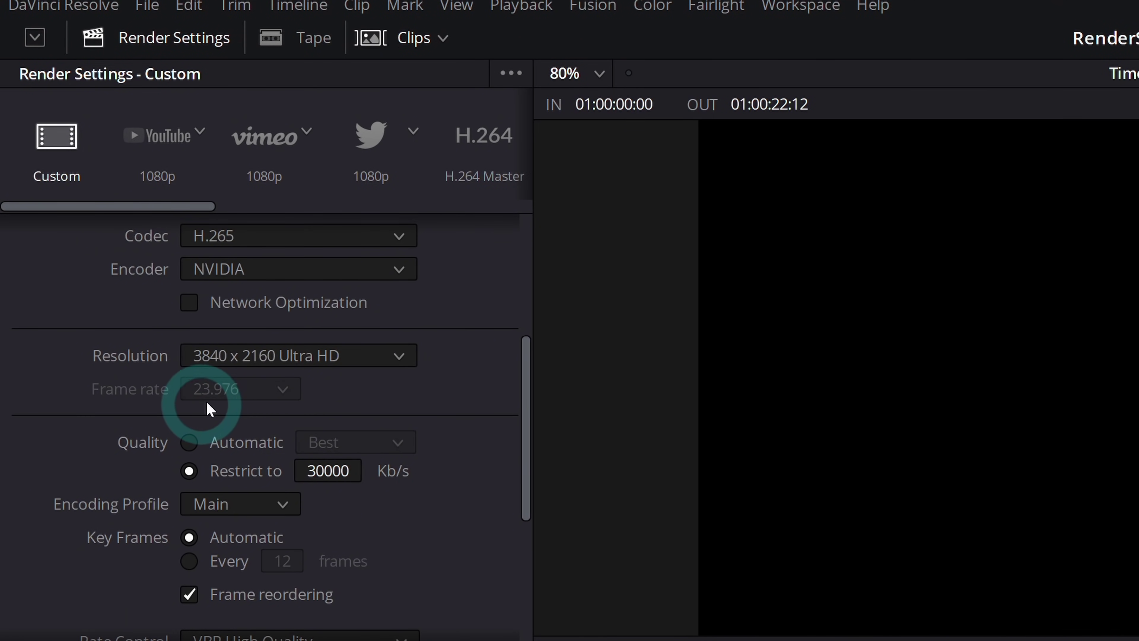
pyautogui.click(313, 470)
pyautogui.press('BackSpace')
pyautogui.write('5')
pyautogui.press('Return')
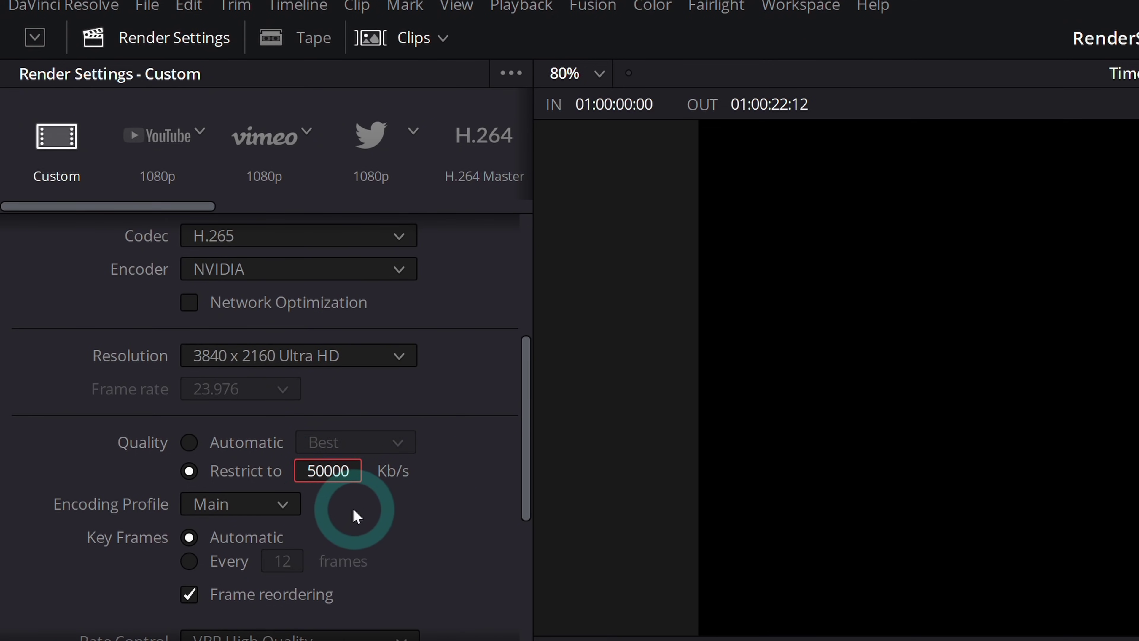
# Step: Add the render job to the render queue, accepting an output resolution larger than the timeline resolution
pyautogui.scroll(3, 453, 510)
pyautogui.scroll(-8, 457, 407)
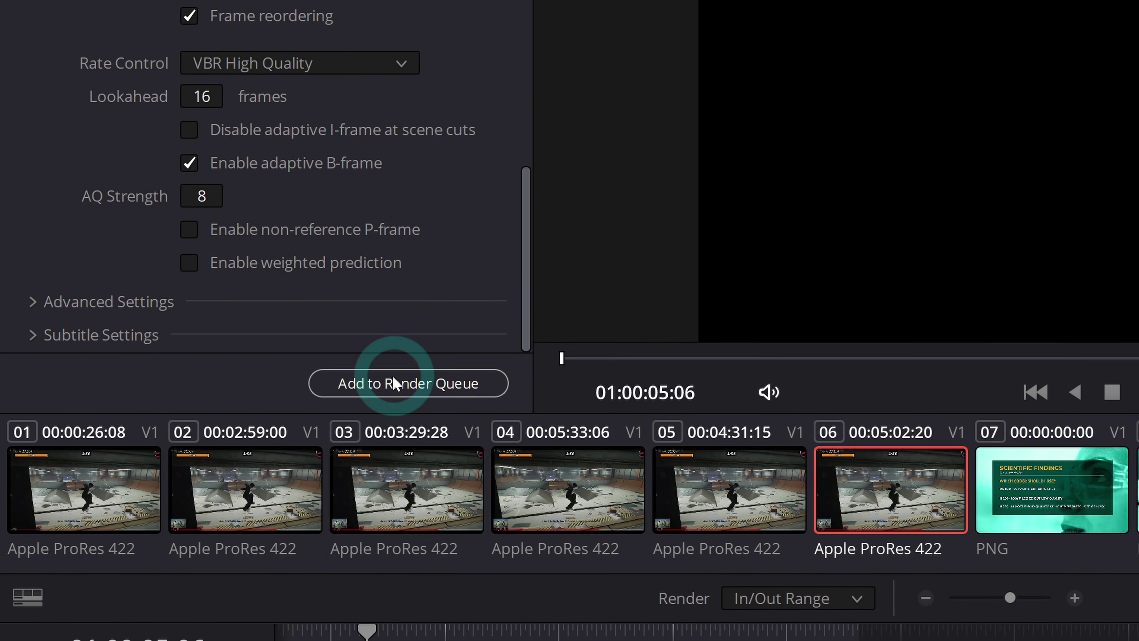
pyautogui.click(394, 385)
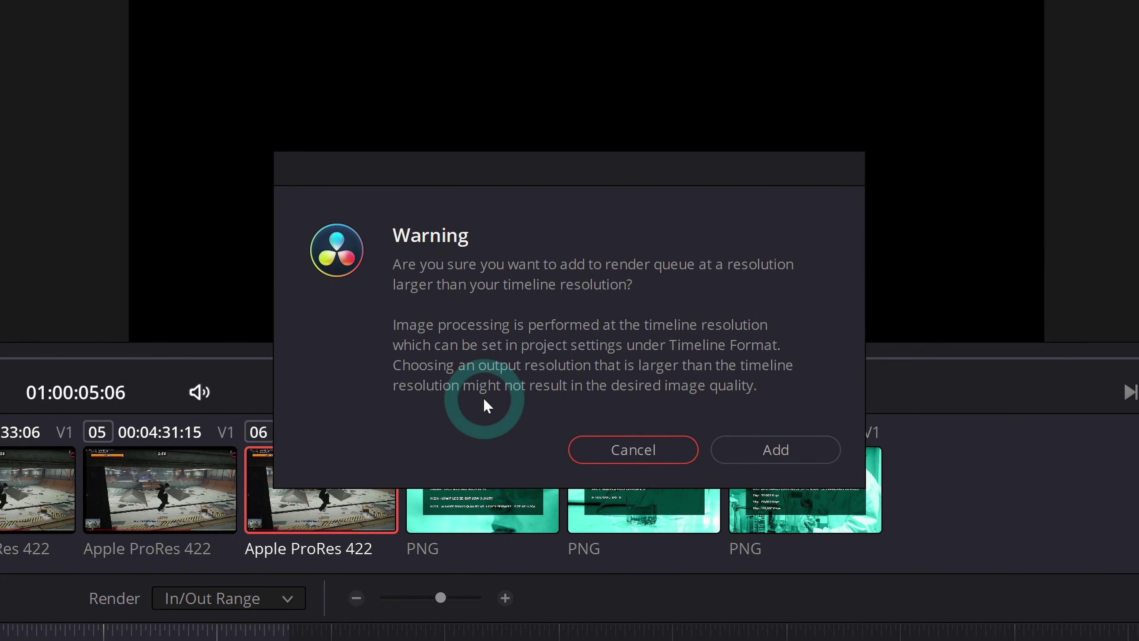
pyautogui.click(771, 452)
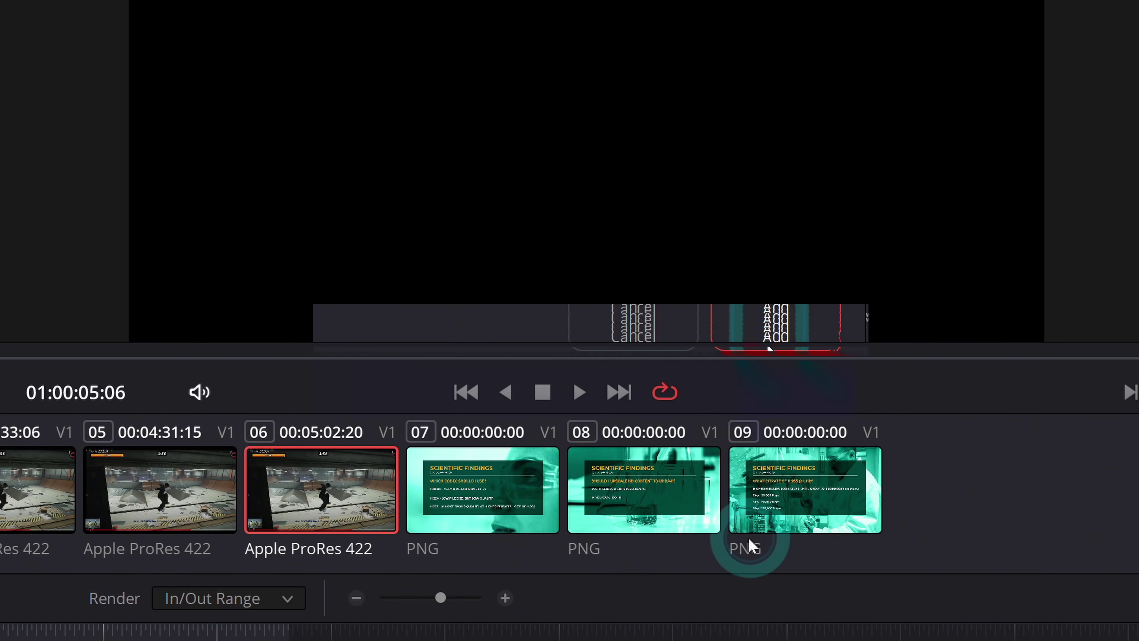